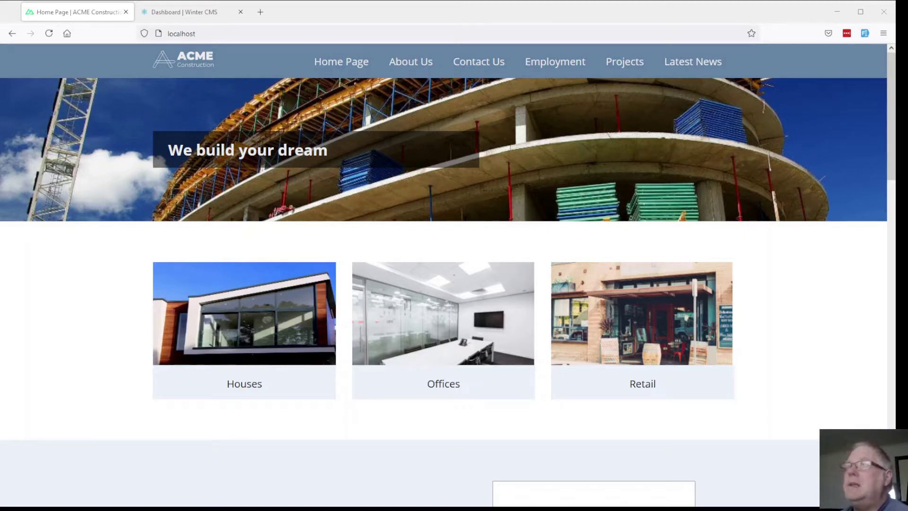
Go to Settings > Updates & Plugins in the Winter CMS admin to see the installed plugins.
click(182, 12)
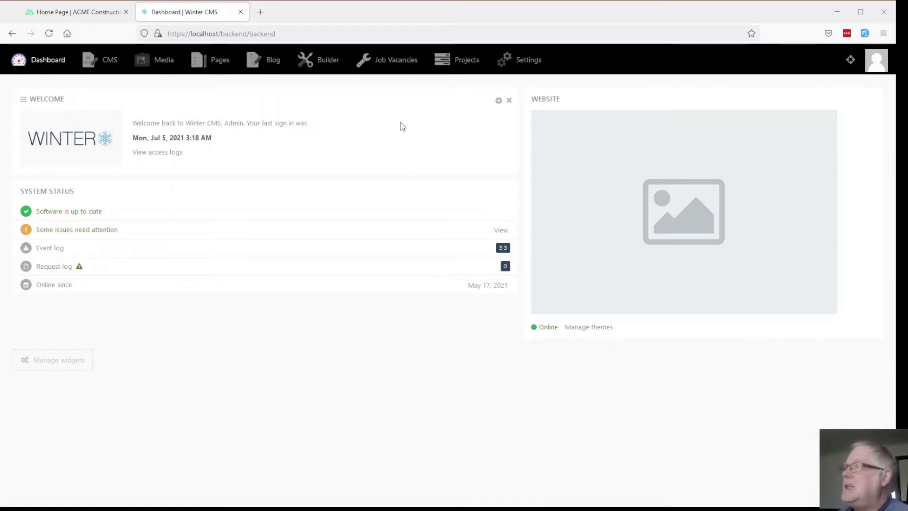
click(525, 66)
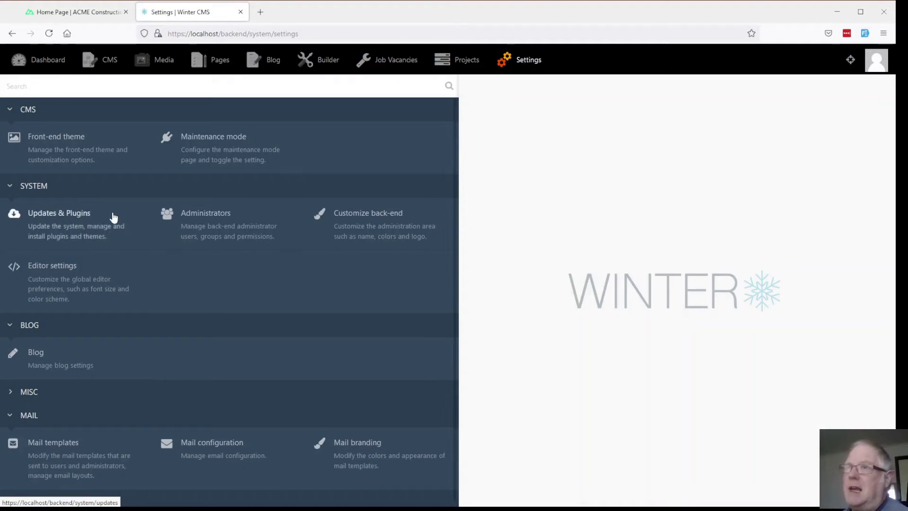
click(69, 220)
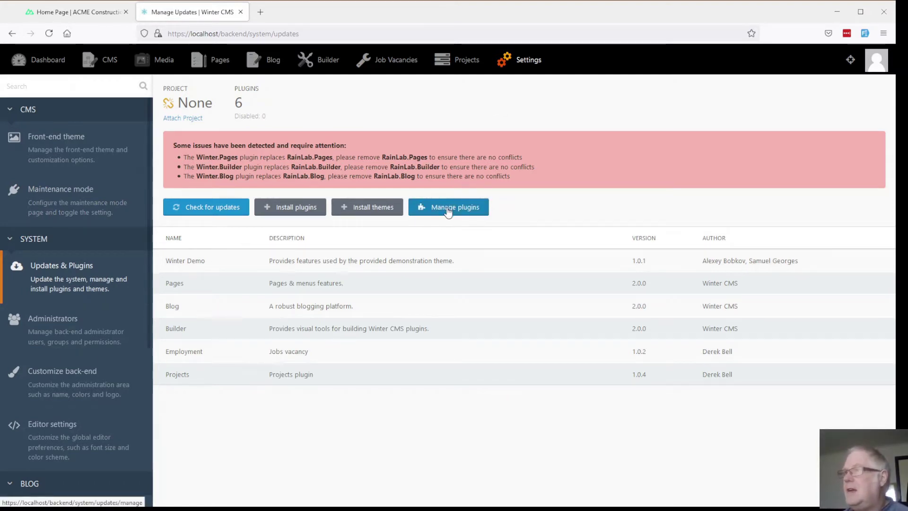
Search the plugin installer for 'small' and install Small Contact Form by Jan Vince.
click(291, 208)
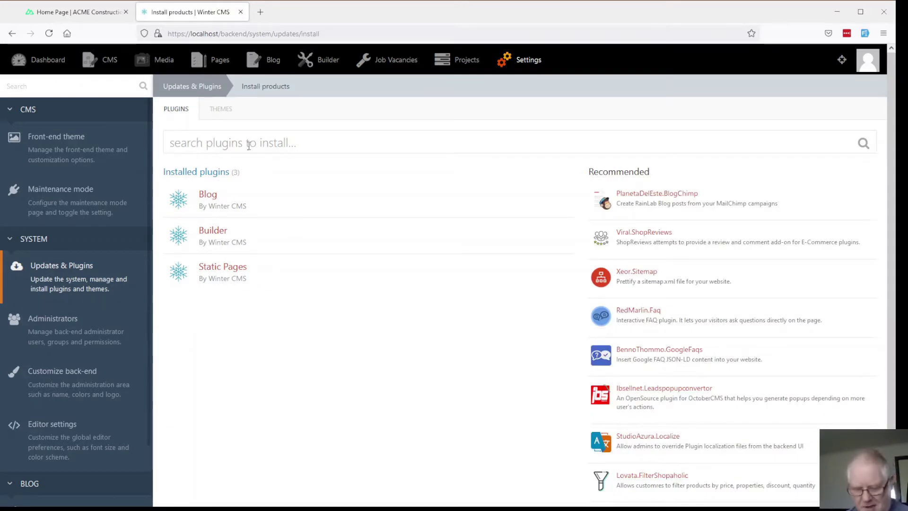
text(smal)
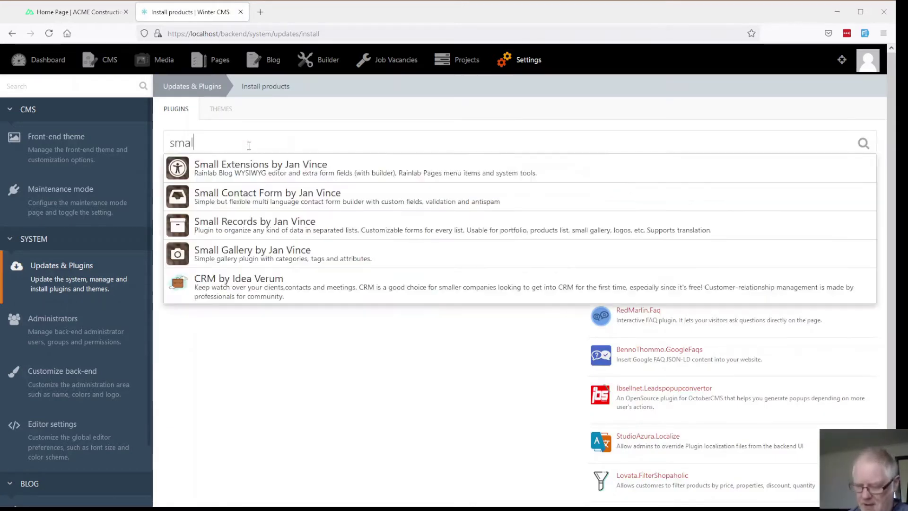
text(l)
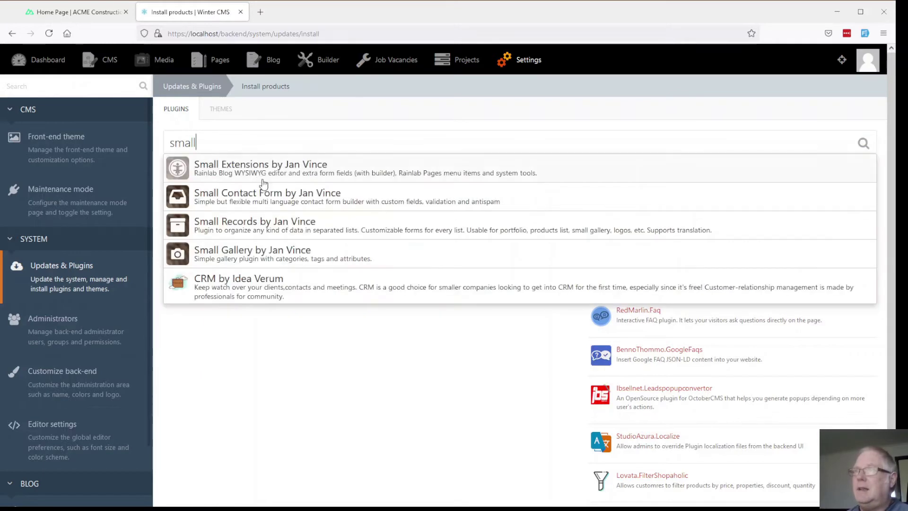
click(262, 205)
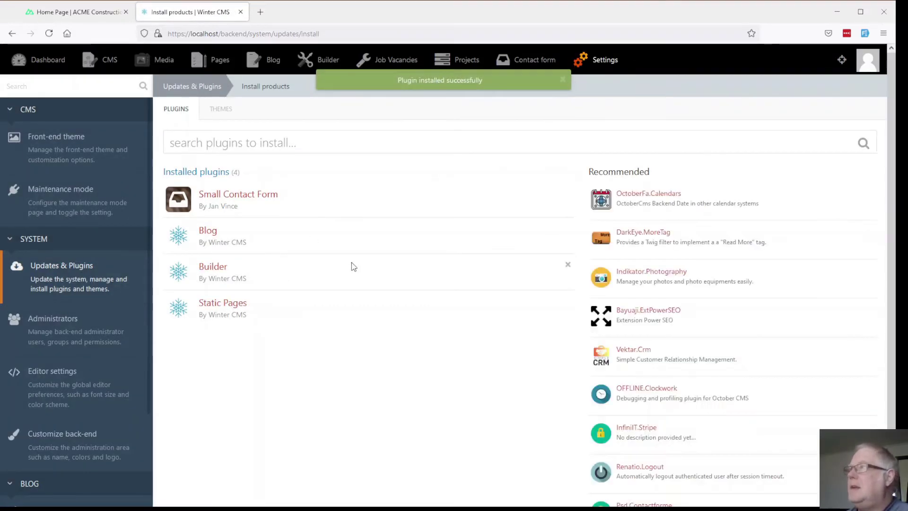
Enter success message 'Thankyou. We'll get back to you asap.', and tick Hide form after send and Enable AJAX.
click(527, 67)
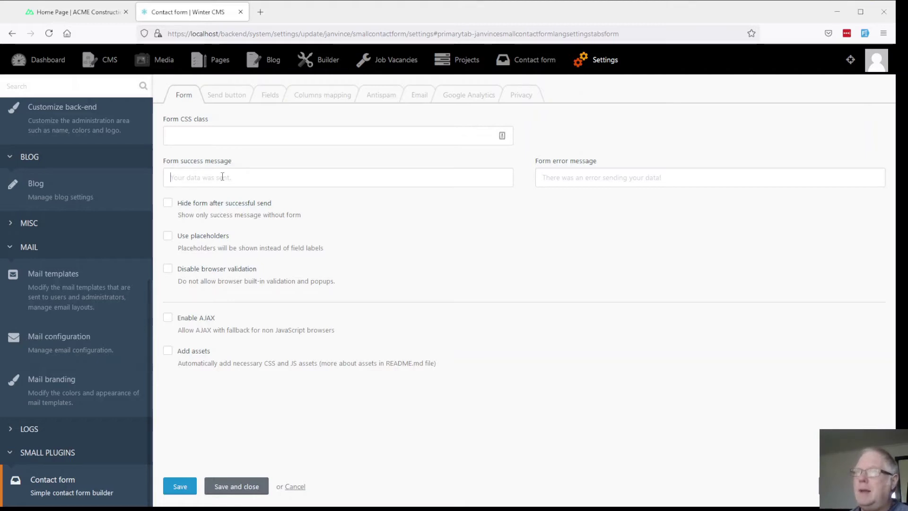
text(Than)
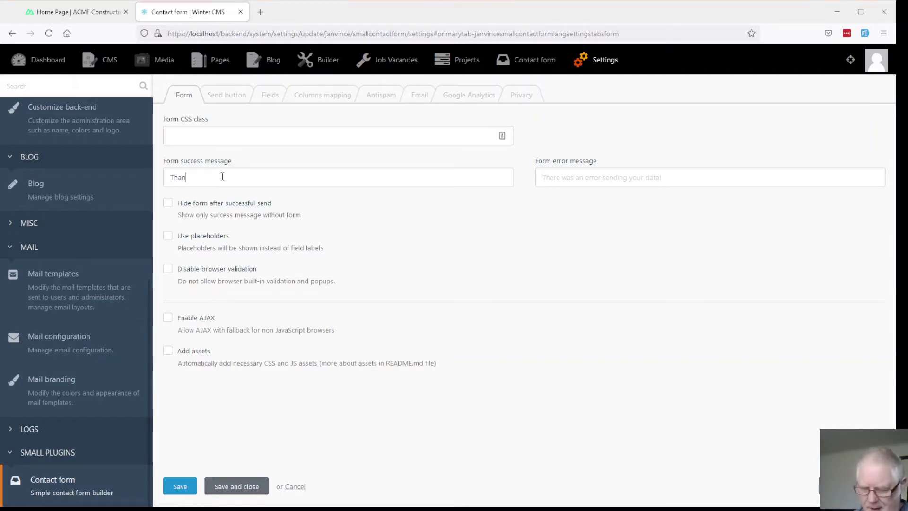
text(kyou.)
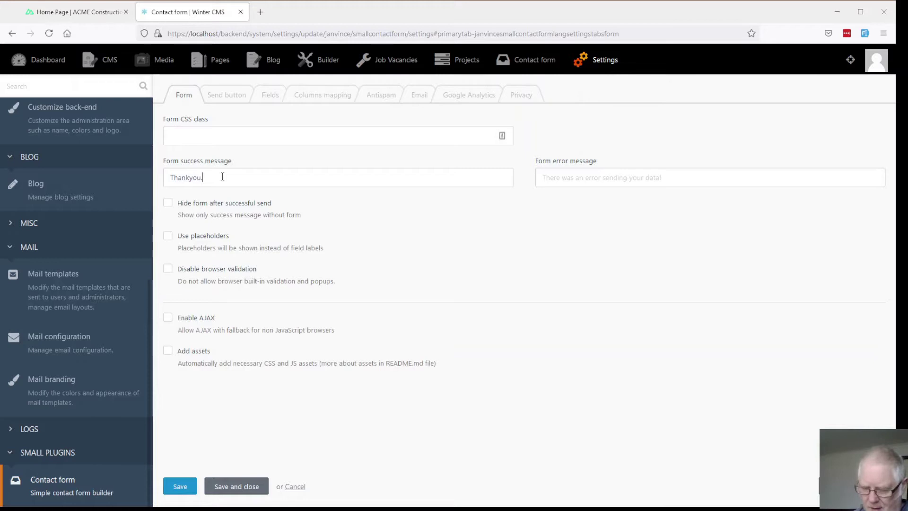
text( We)
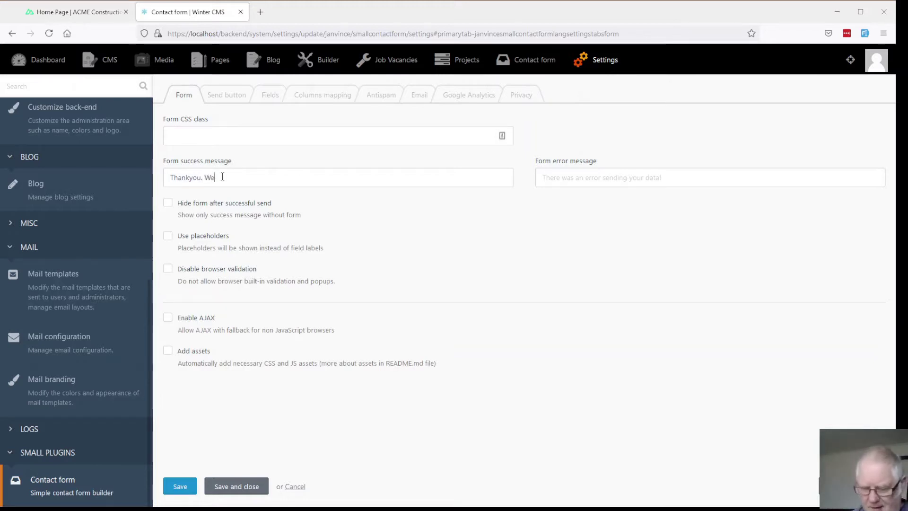
text('ll)
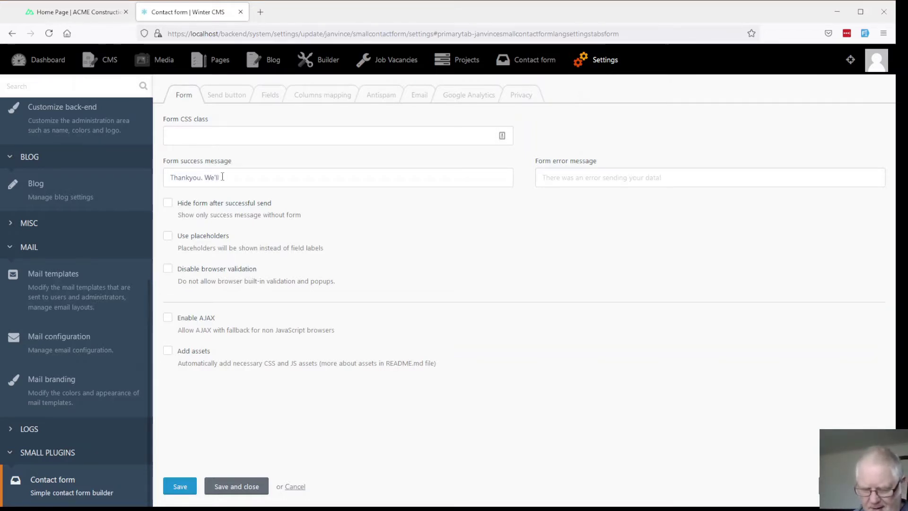
text( get ba)
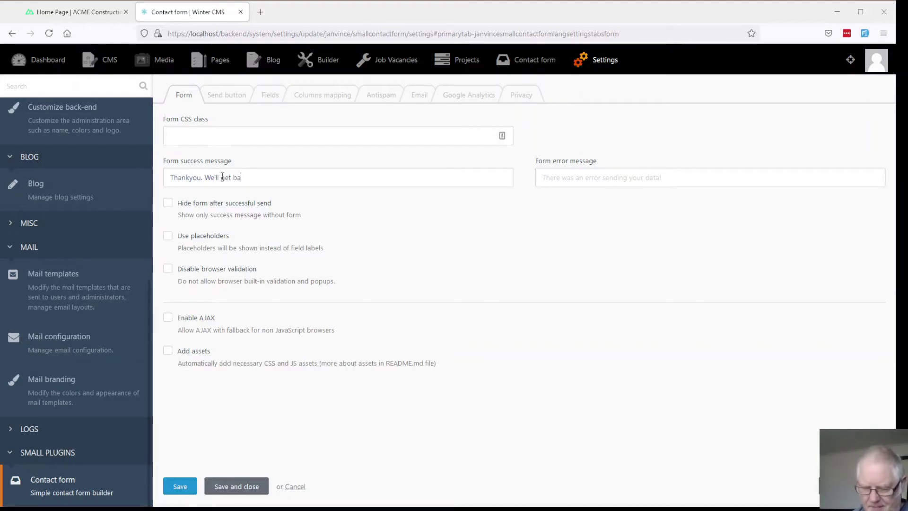
text(ck tou a)
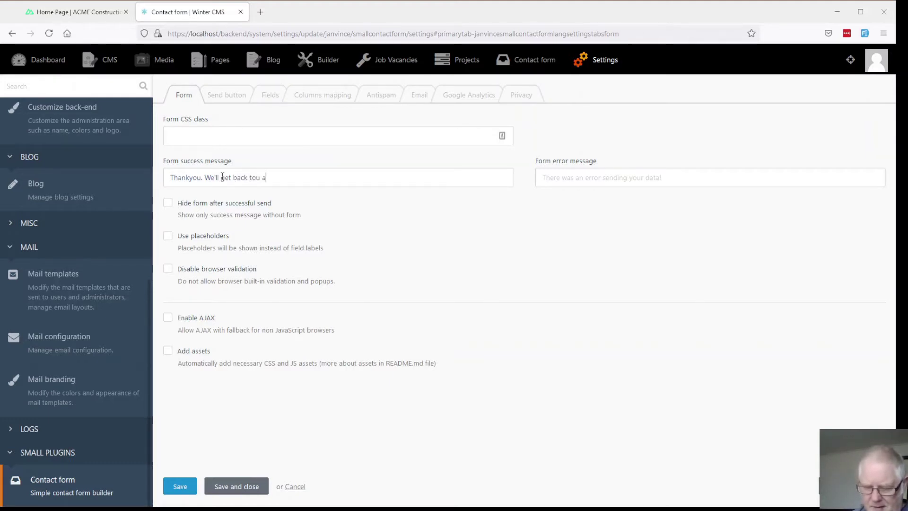
text(sap)
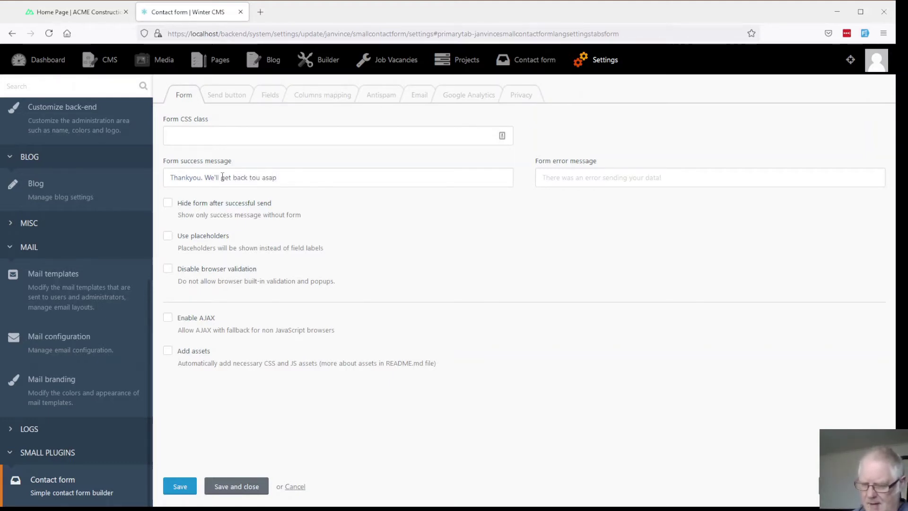
text(.)
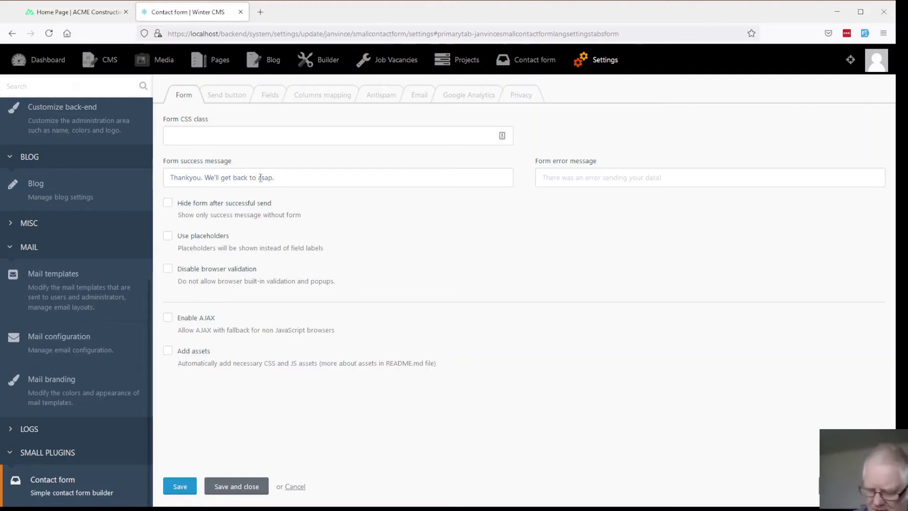
click(261, 178)
key(BackSpace)
text(you)
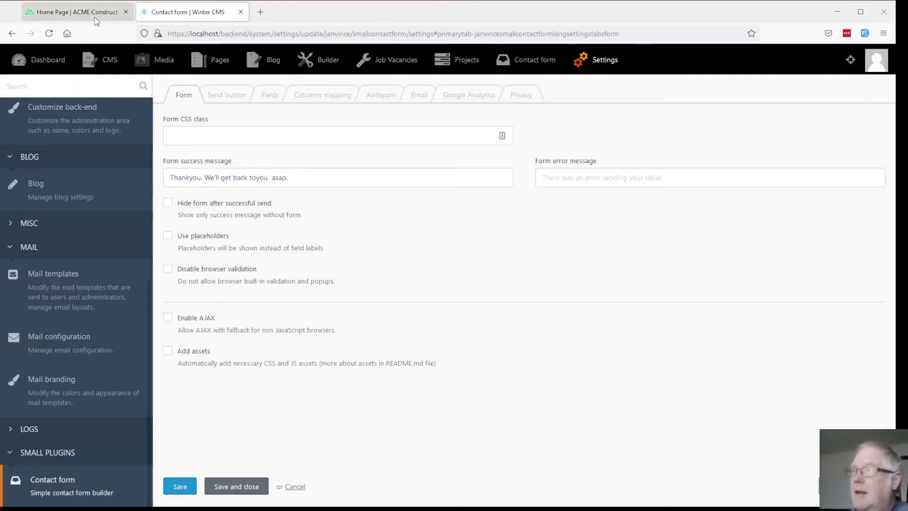
click(251, 178)
click(273, 178)
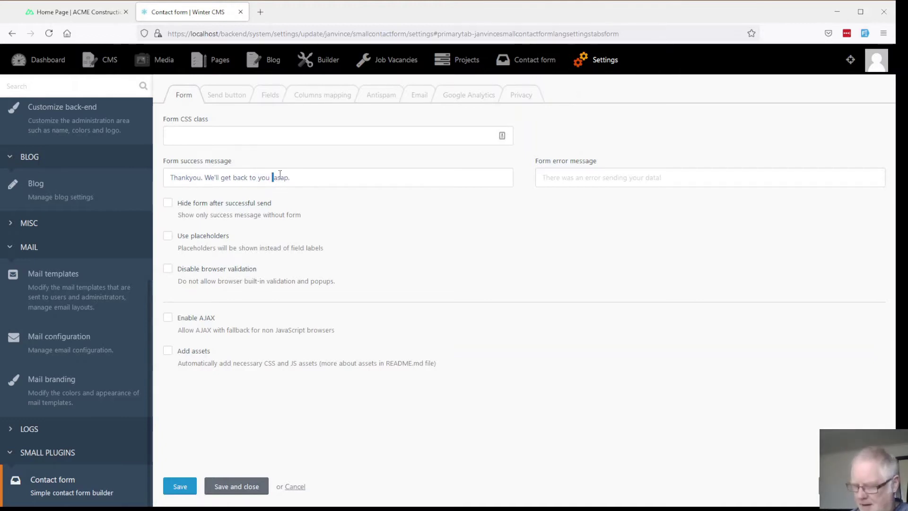
key(BackSpace)
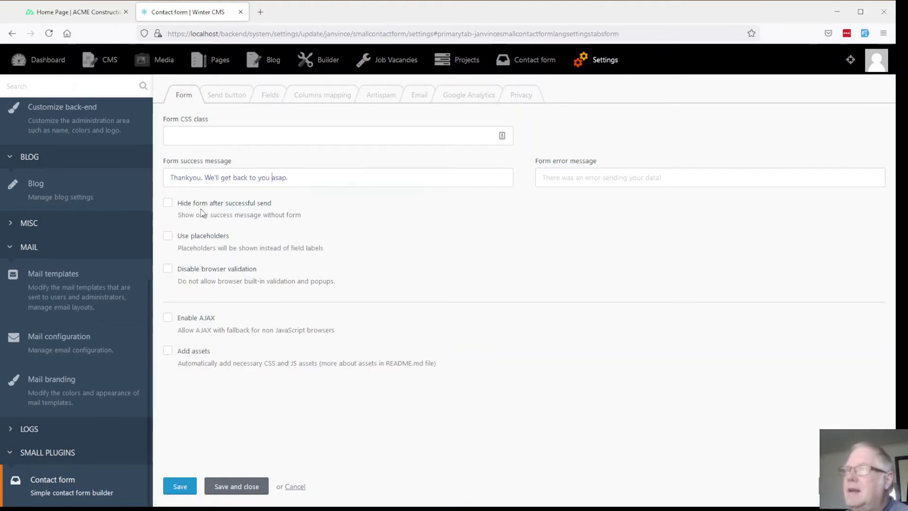
click(168, 203)
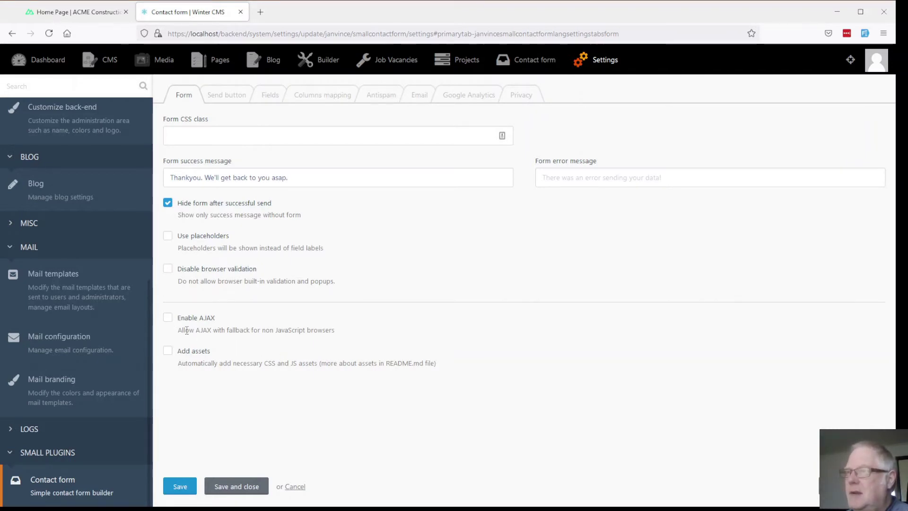
click(168, 318)
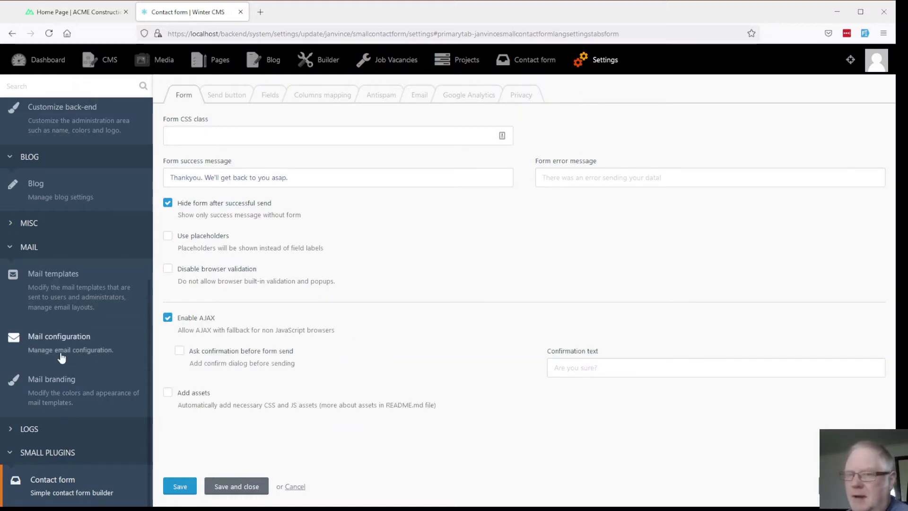
Set the Send button CSS class to button-primary, save and close, then return to the form settings.
click(239, 96)
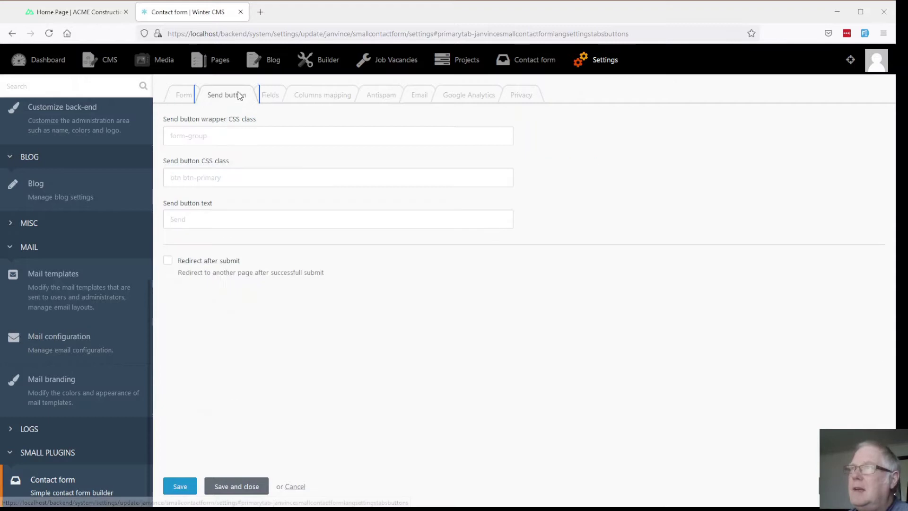
click(212, 175)
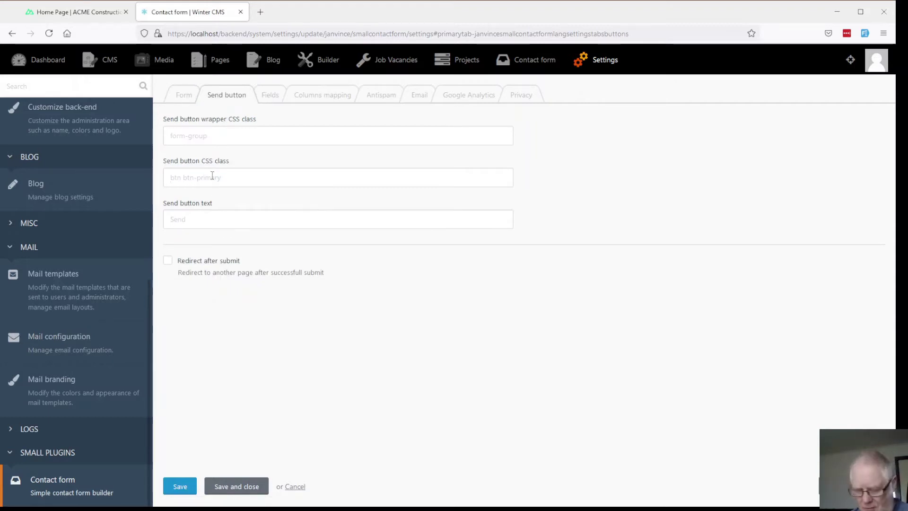
text(button-primary)
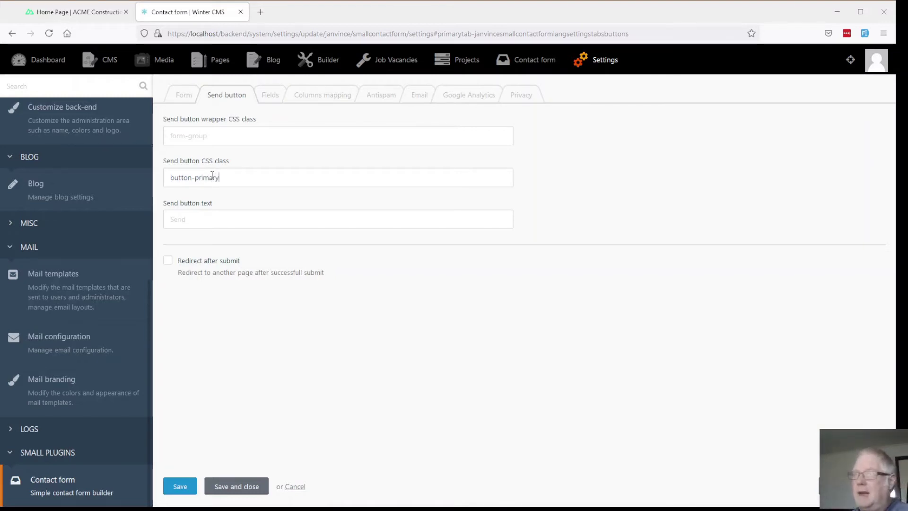
click(237, 487)
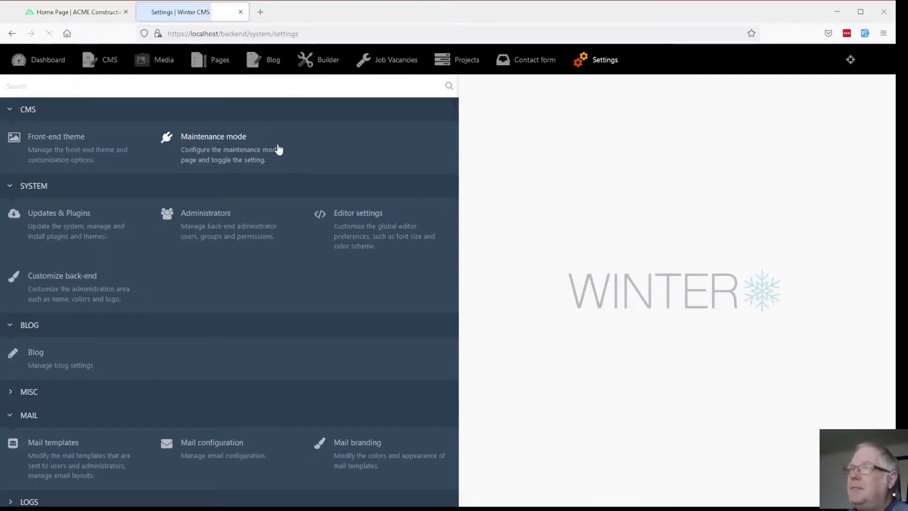
key(alt+Left)
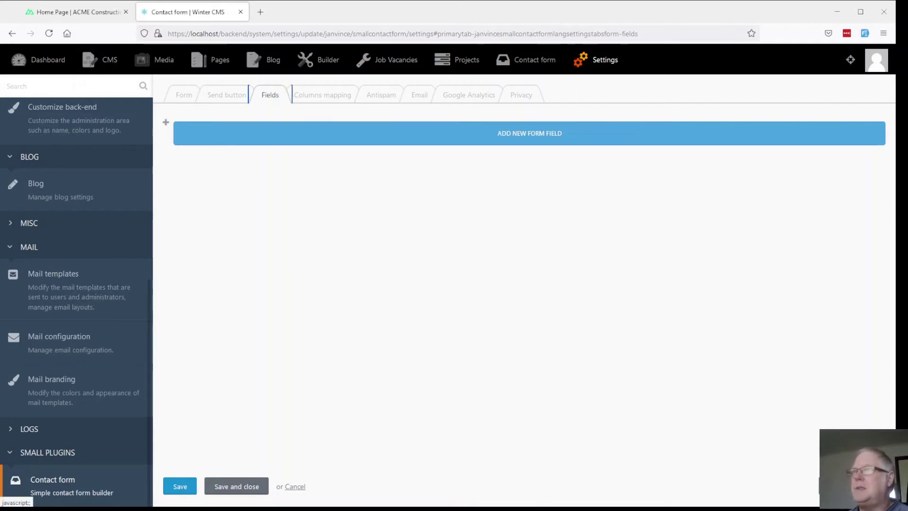
Add a form field named name with the label 'Your Name'.
click(541, 137)
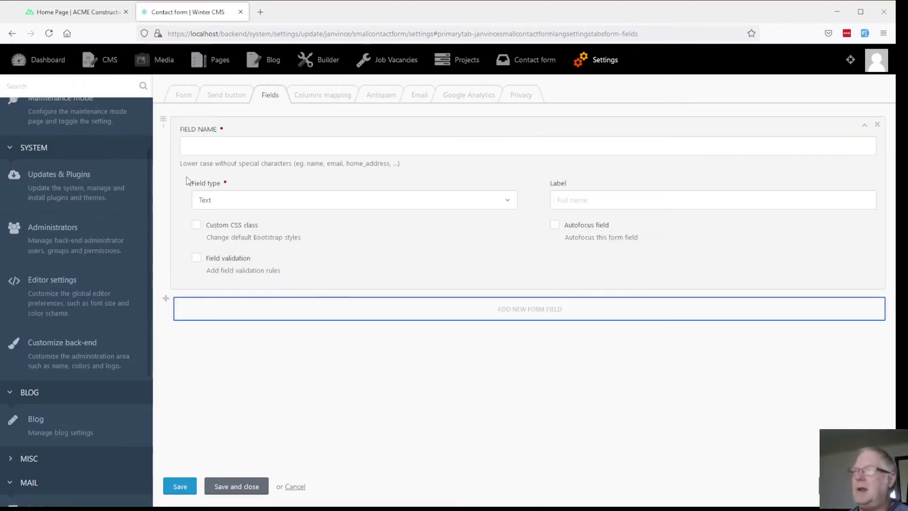
click(197, 144)
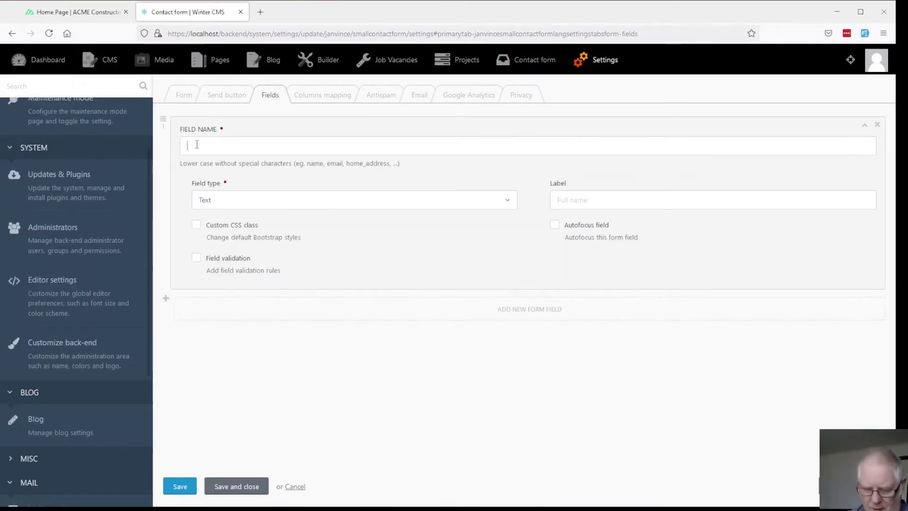
text(name)
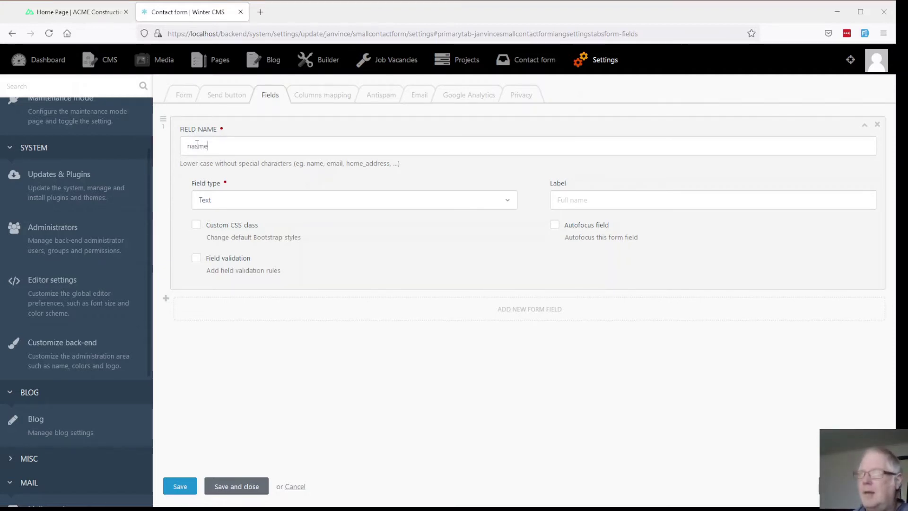
key(BackSpace)
key(BackSpace)
text(me)
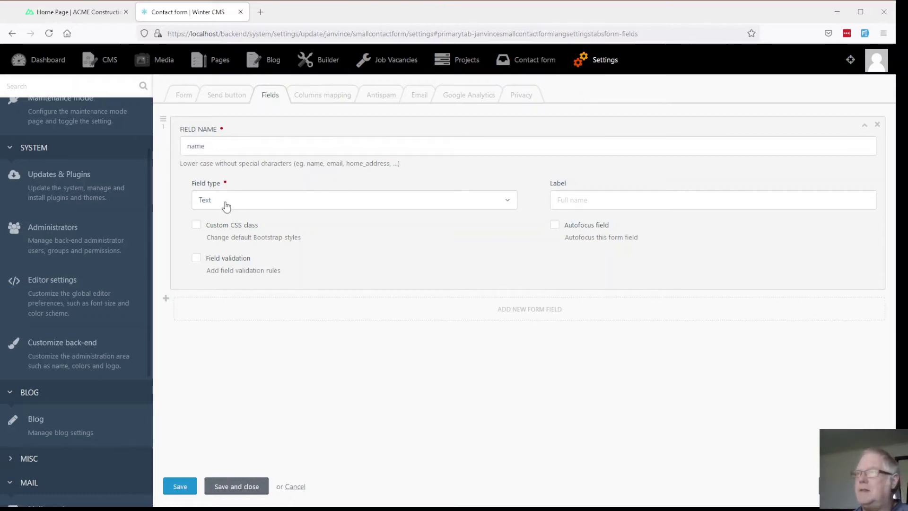
click(613, 199)
text(You)
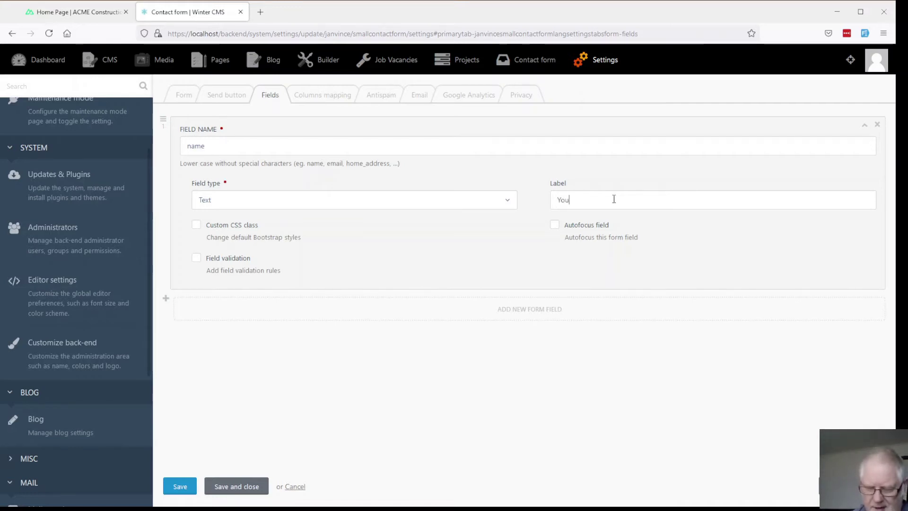
text(r Namer)
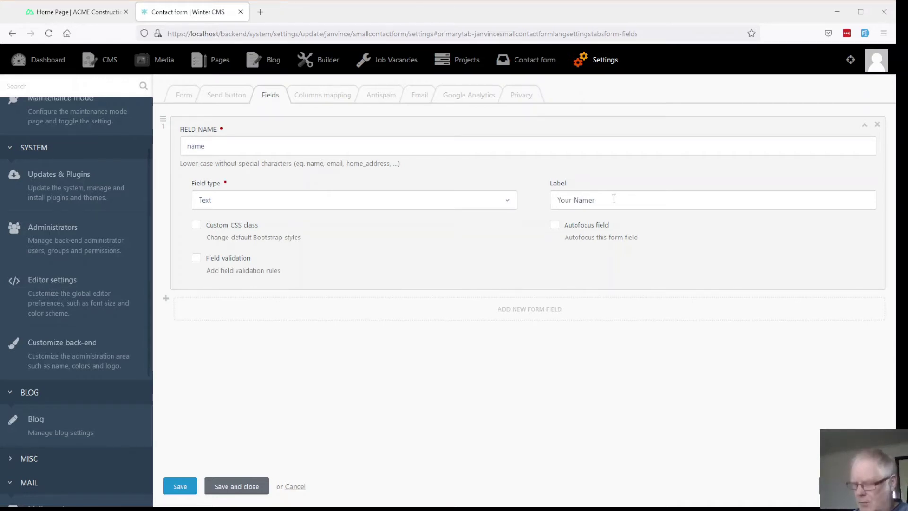
key(BackSpace)
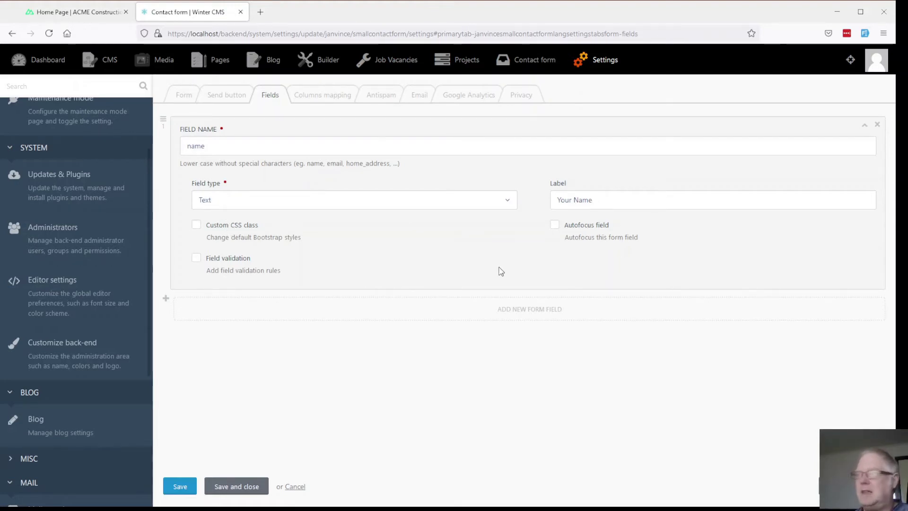
Make the name field Required with the error message 'Please enter your name.'.
click(197, 259)
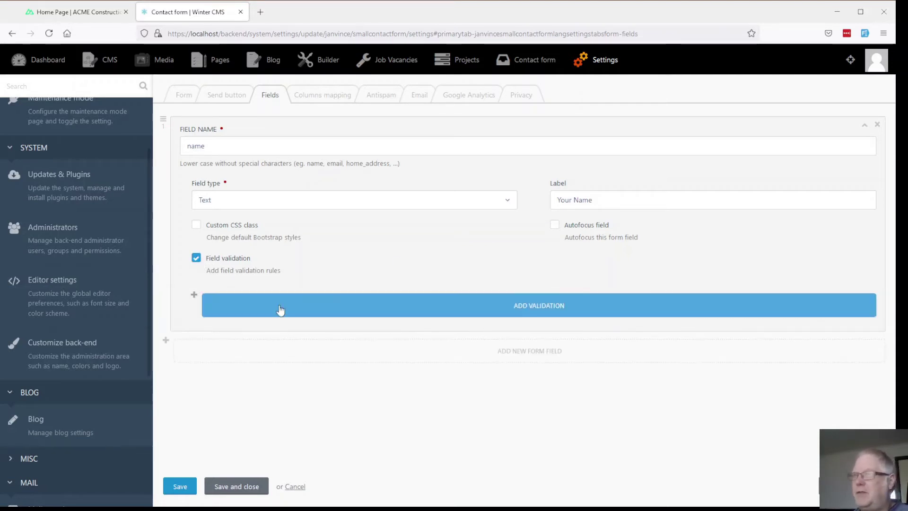
click(551, 312)
click(400, 322)
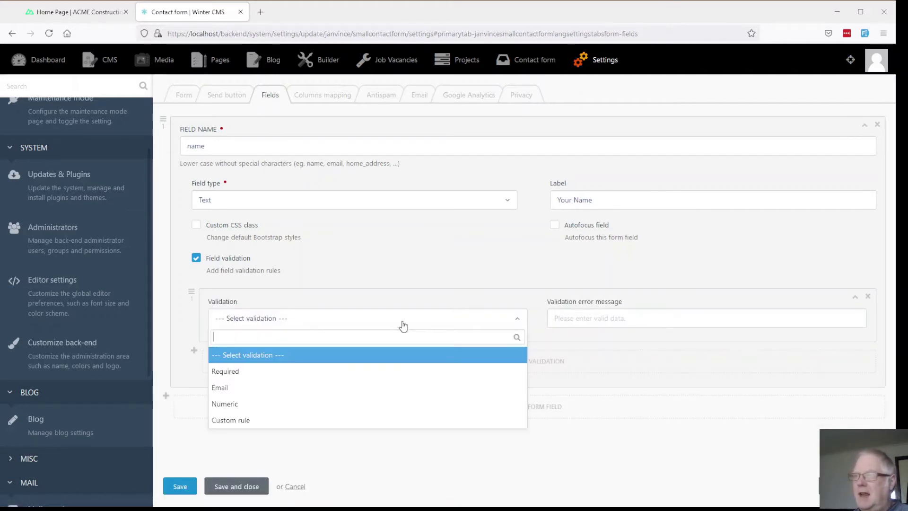
click(348, 371)
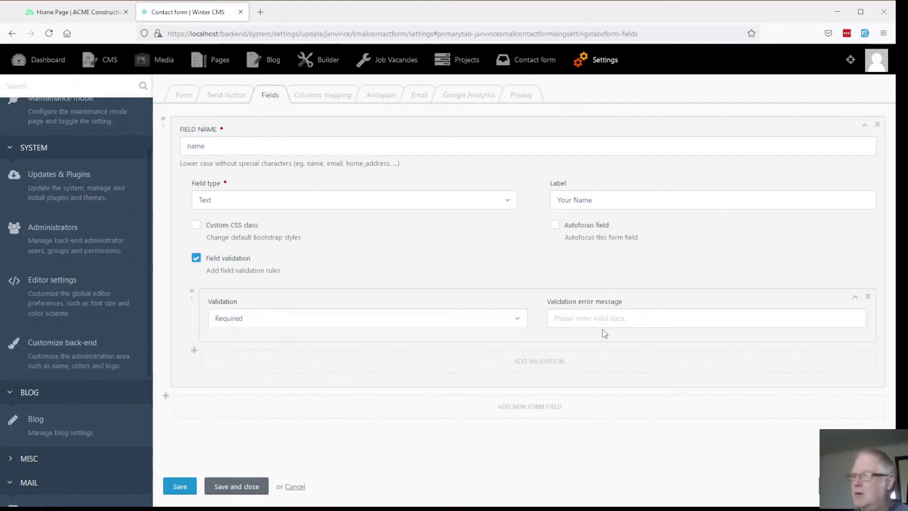
click(632, 319)
text(Please enter )
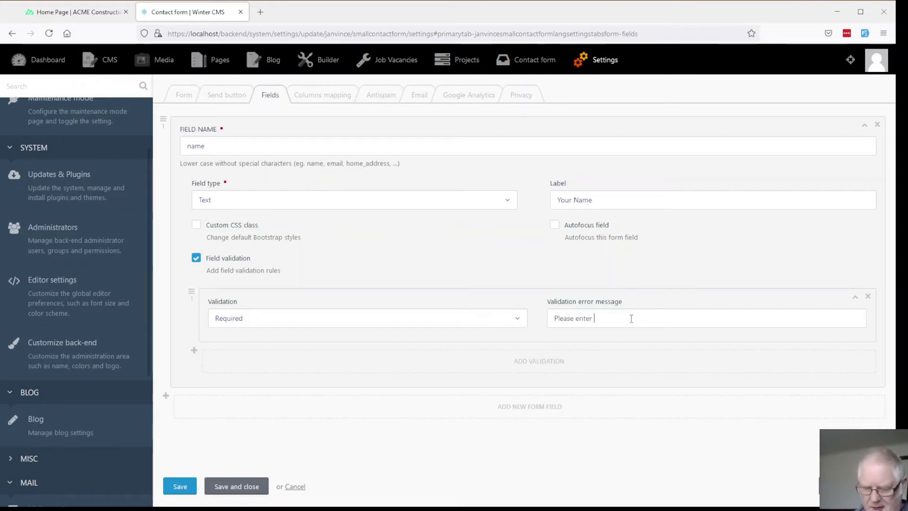
text(your name)
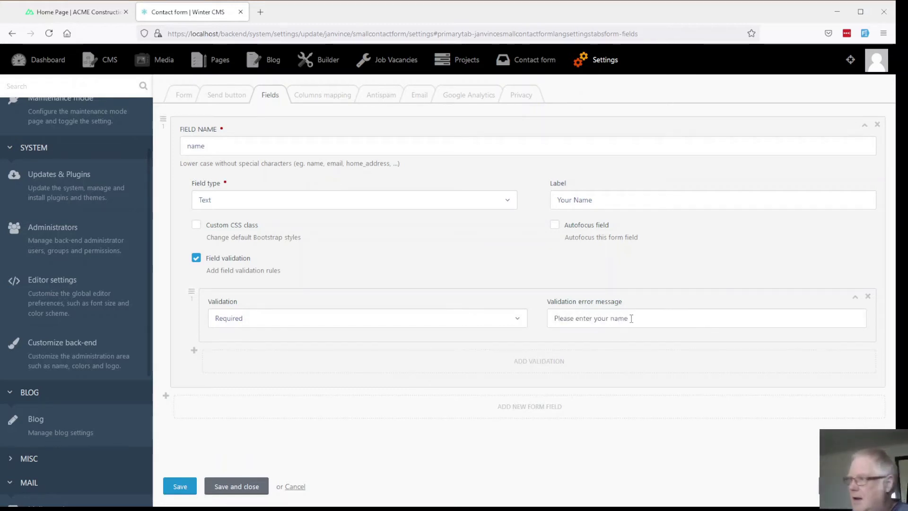
text(.)
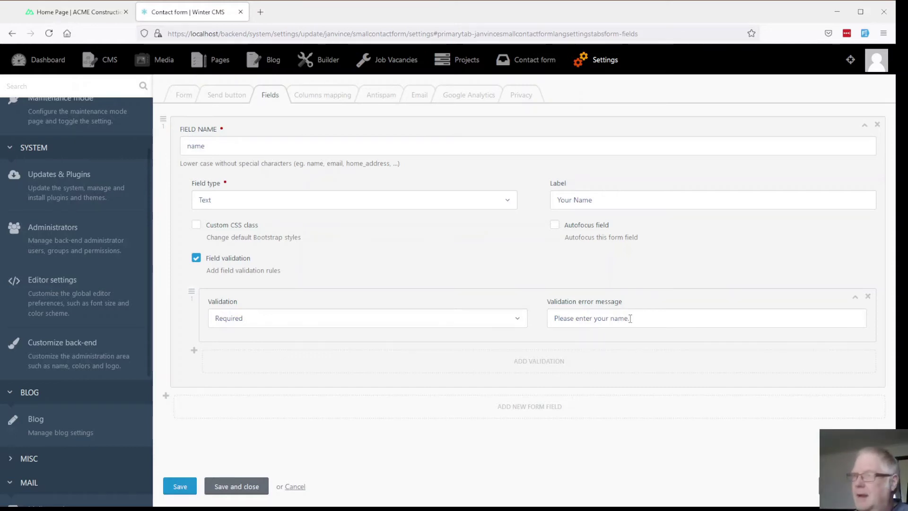
Add a second field named email with the Email field type.
click(523, 411)
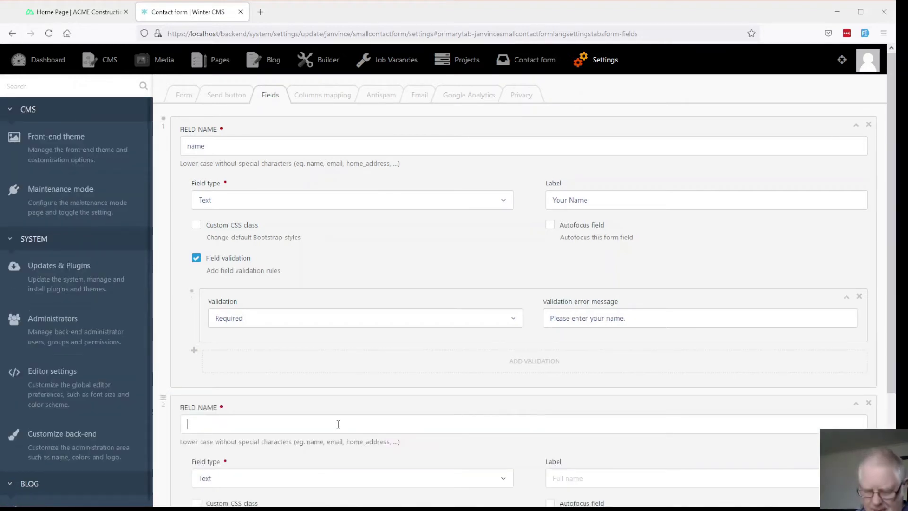
text(emai)
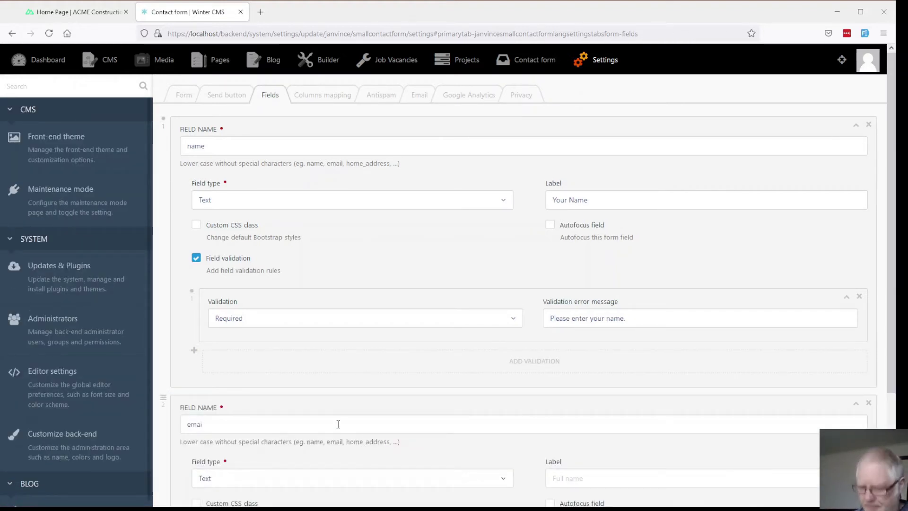
text(l)
scroll(331, 411, down, 2)
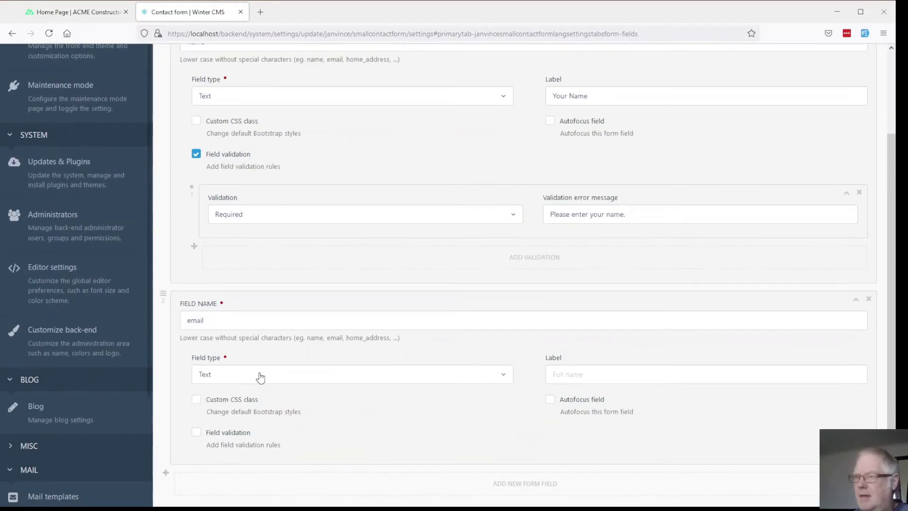
click(260, 377)
click(242, 429)
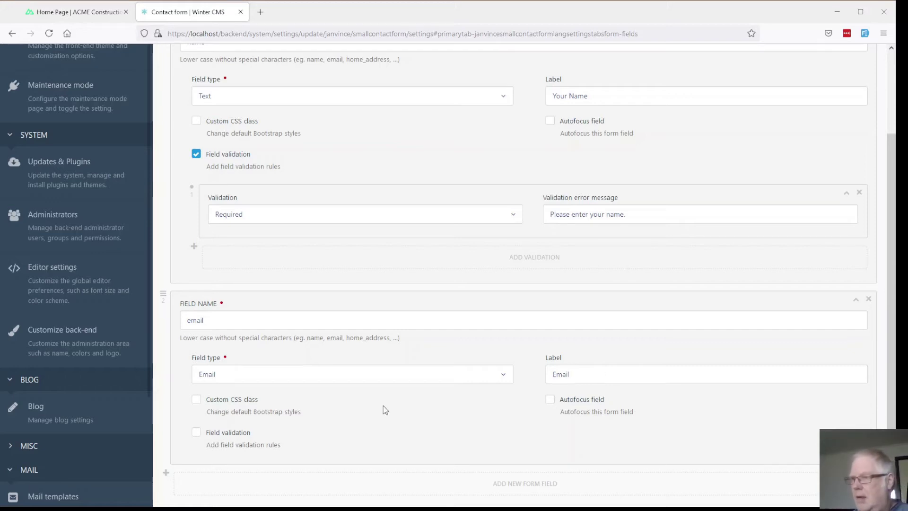
scroll(368, 412, down, 1)
Give the email field a Required validation rule with the message 'Please enter your email'.
click(196, 401)
scroll(594, 359, down, 1)
click(530, 405)
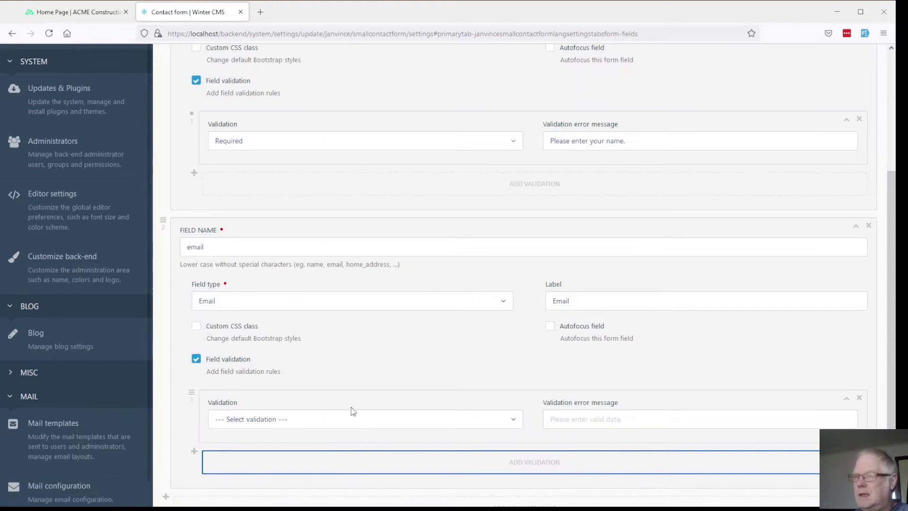
click(296, 421)
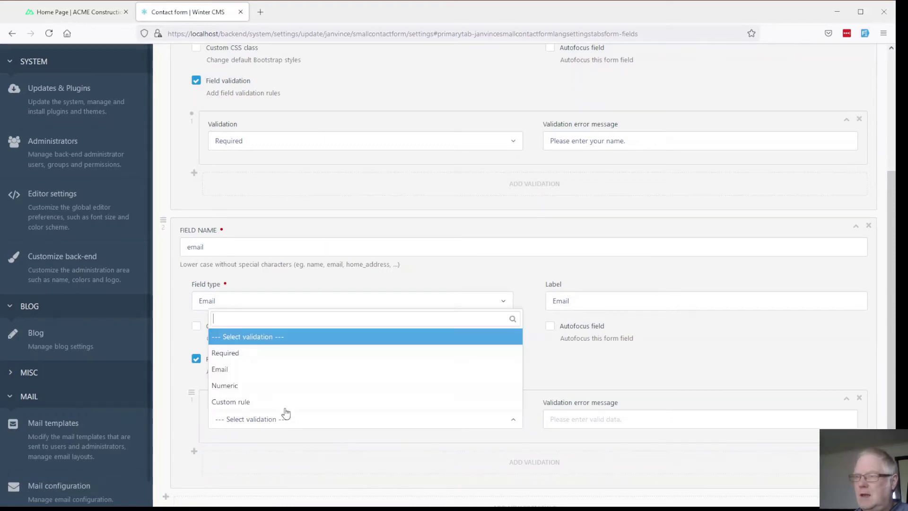
click(252, 358)
click(570, 417)
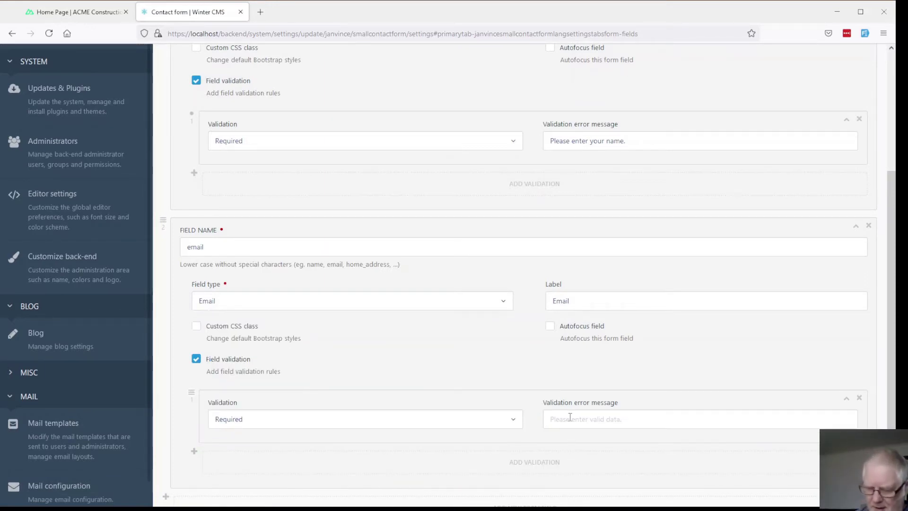
text(Please enter you)
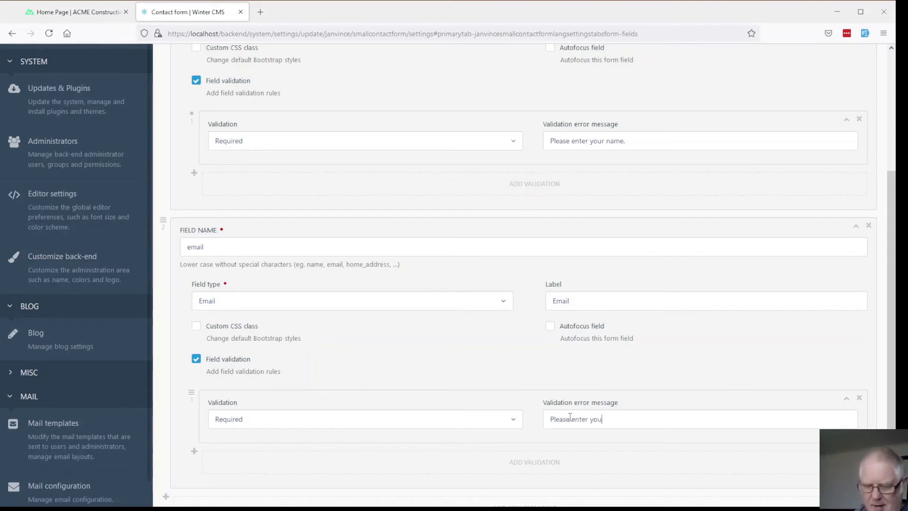
text(r email.)
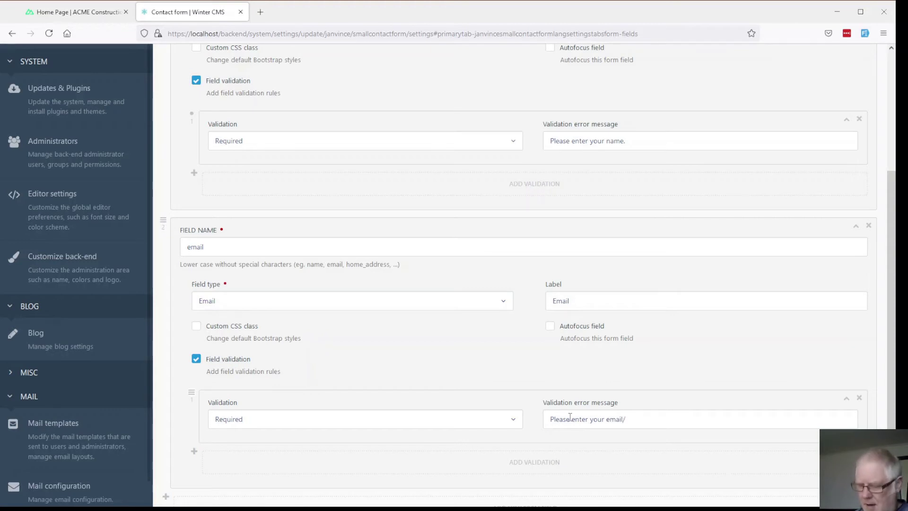
Add an Email validation rule to the email field with a 'Please enter a valid email' message.
scroll(426, 397, down, 2)
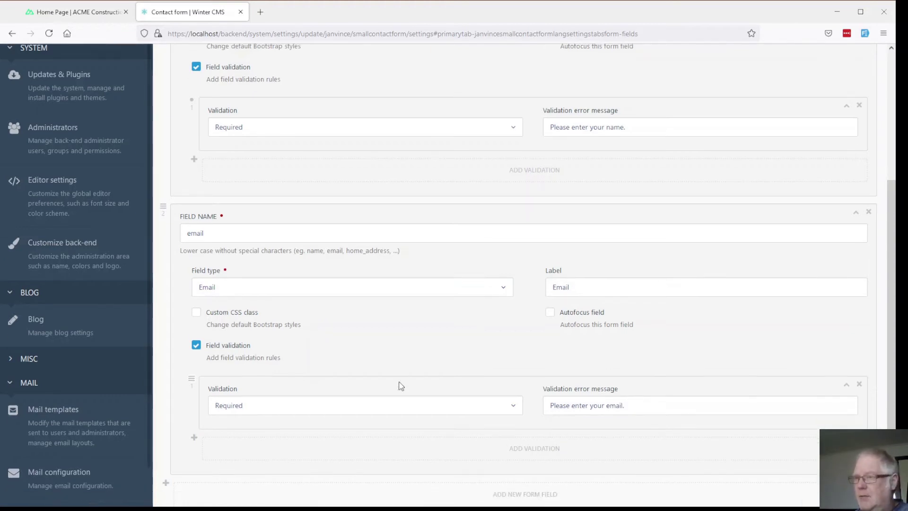
click(546, 414)
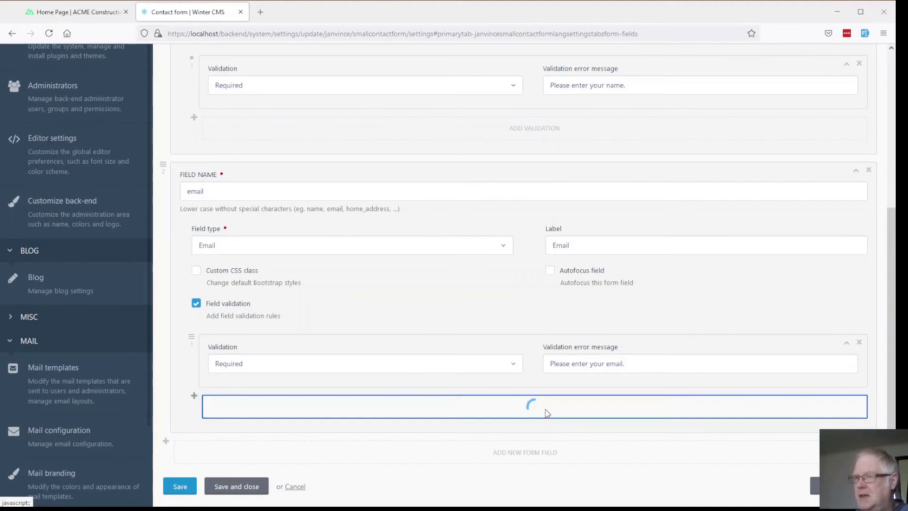
click(303, 428)
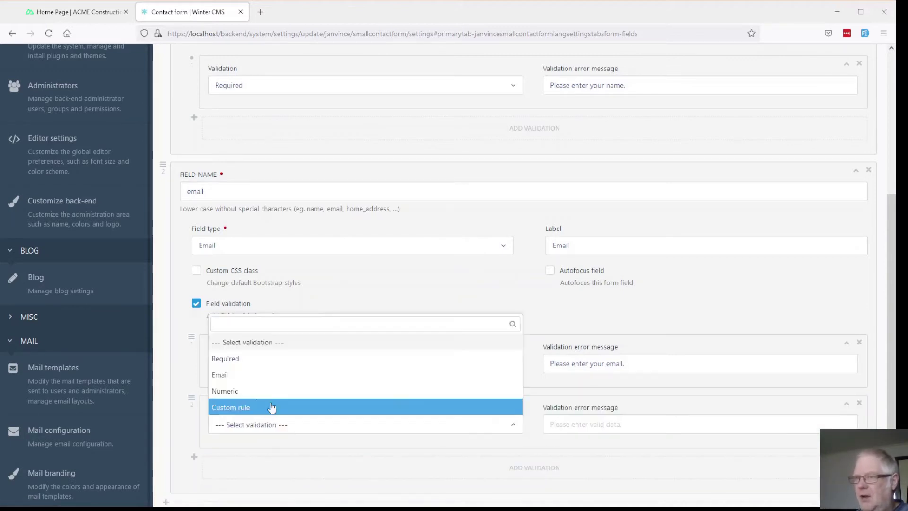
click(238, 374)
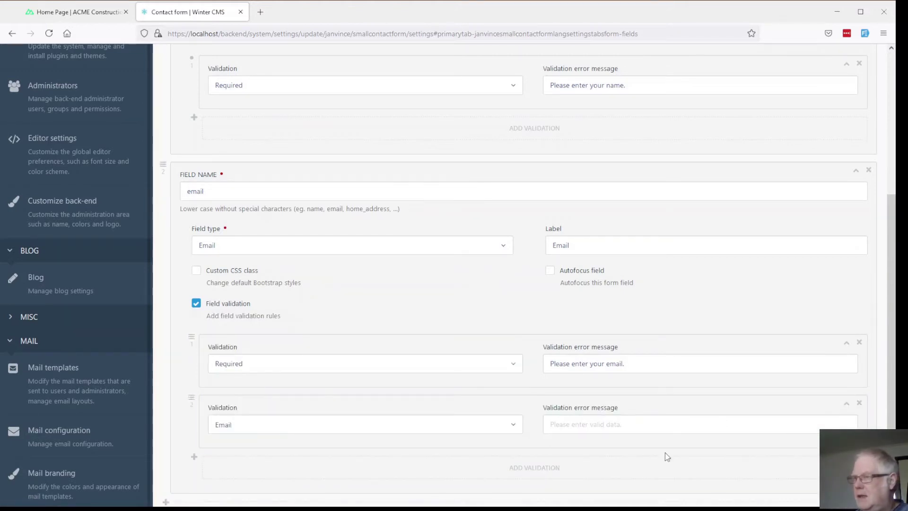
click(588, 429)
text(Please en)
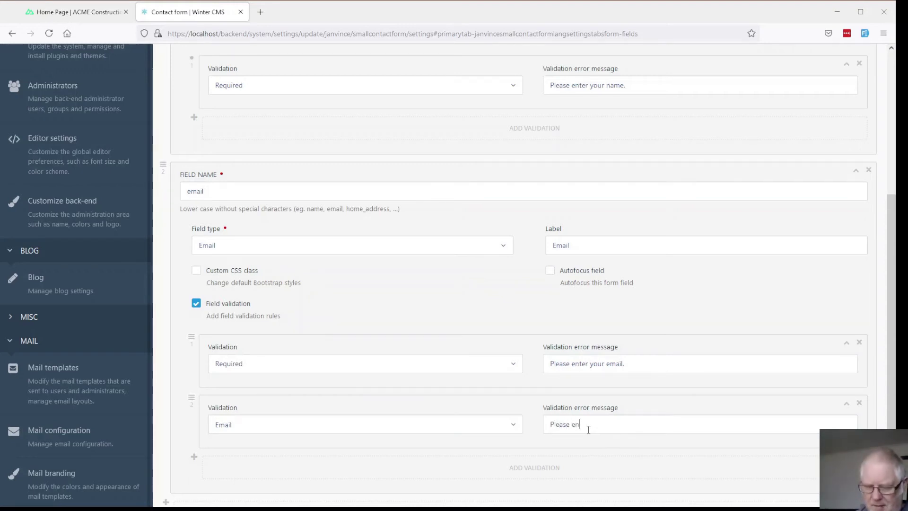
text(ter a valid)
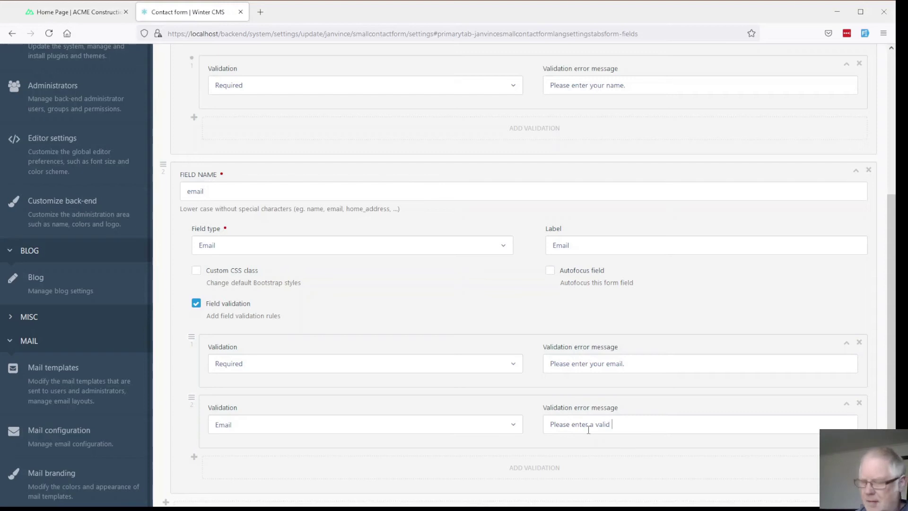
text( email address/)
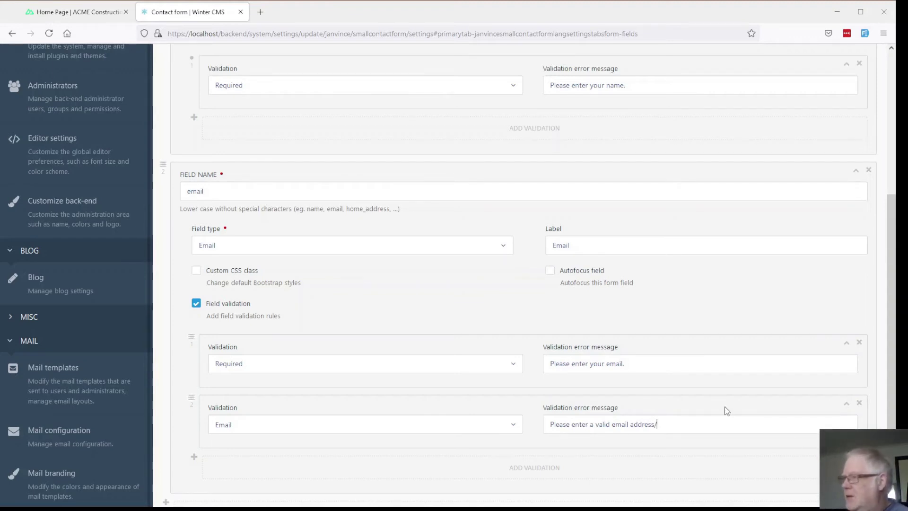
scroll(726, 410, down, 1)
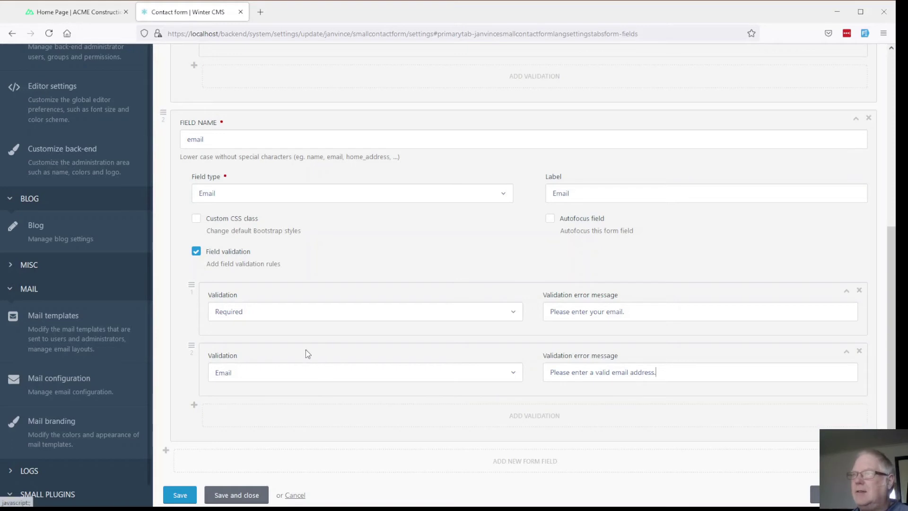
Add a third field named message, labelled Message, with the Textarea field type.
click(526, 461)
scroll(467, 432, down, 4)
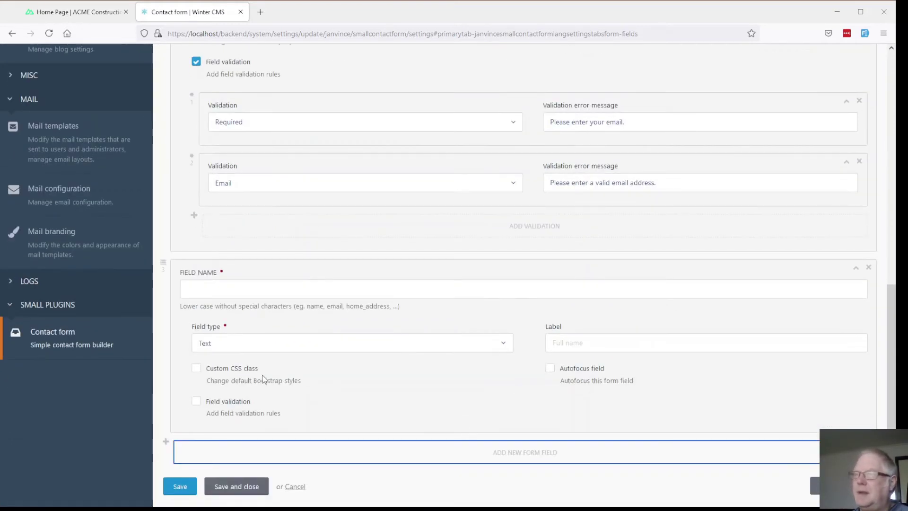
click(252, 289)
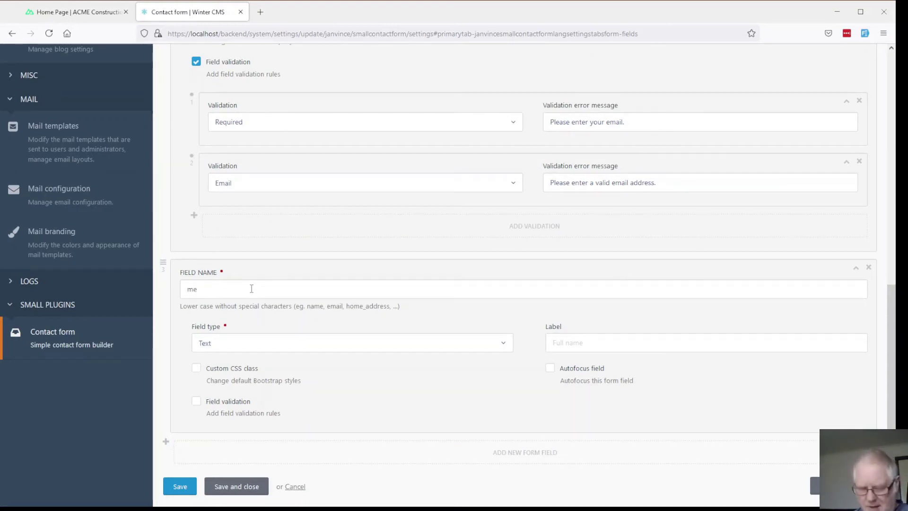
click(250, 344)
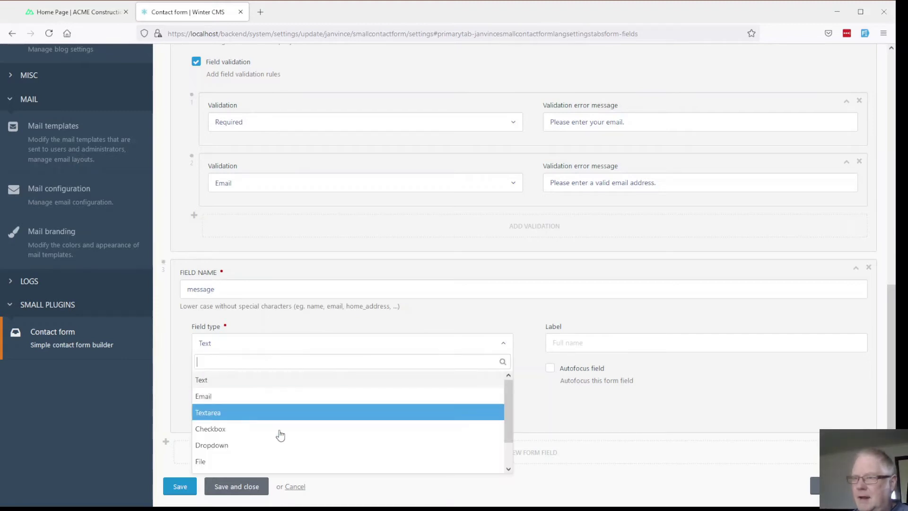
click(269, 415)
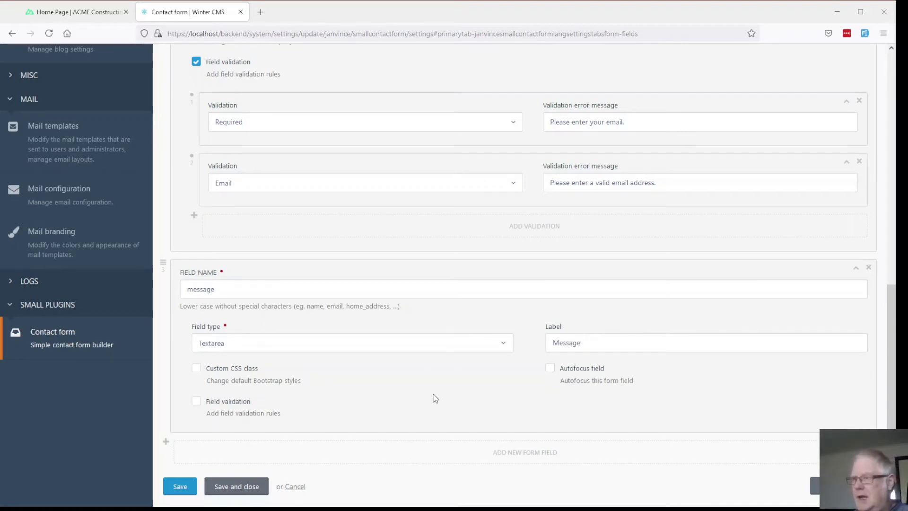
Make the message field Required with a 'Please en…' error message, and save the settings.
click(196, 401)
scroll(409, 407, down, 1)
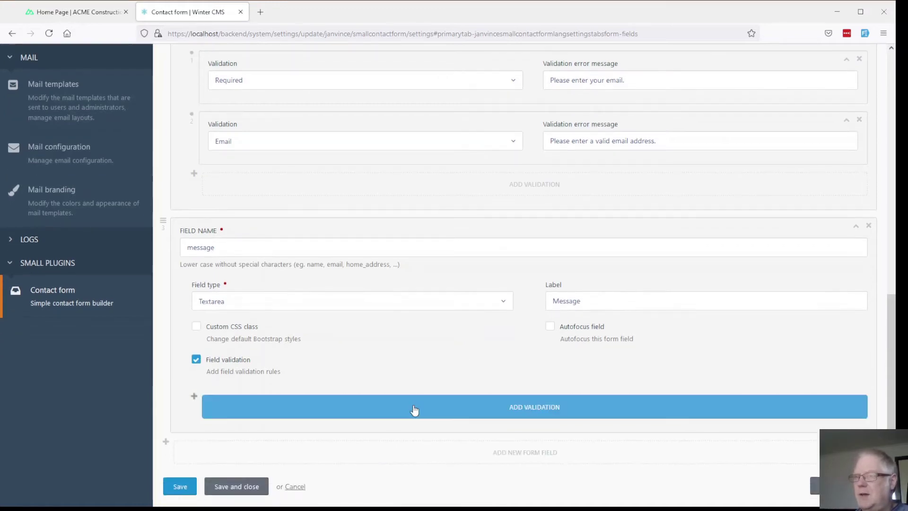
click(524, 410)
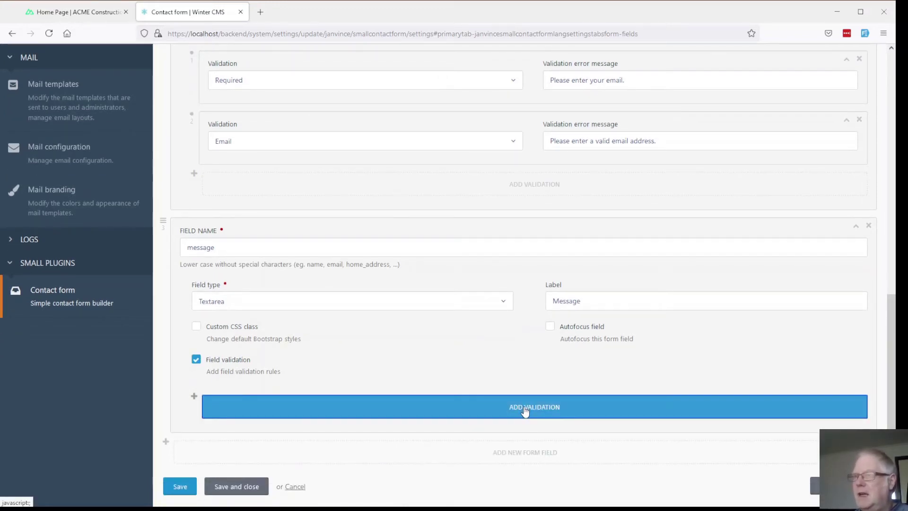
click(548, 409)
click(298, 422)
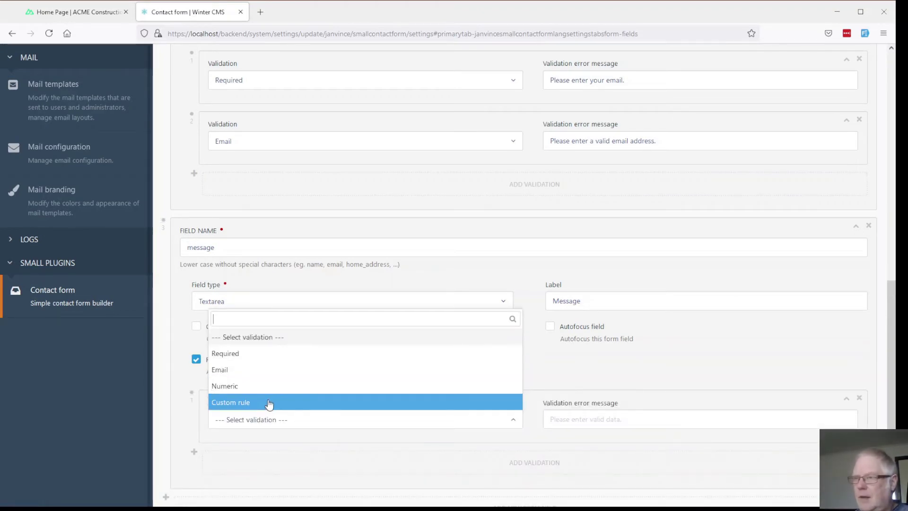
click(261, 358)
click(595, 424)
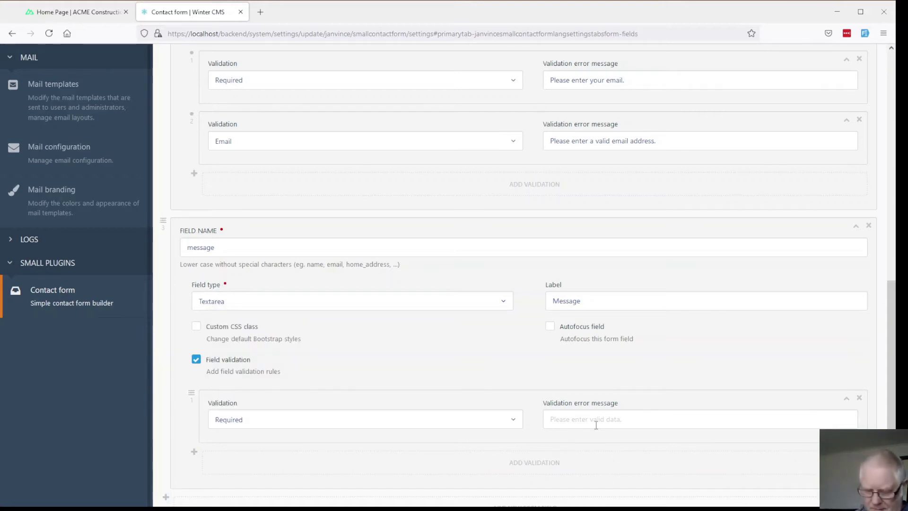
text(Please enter a message.)
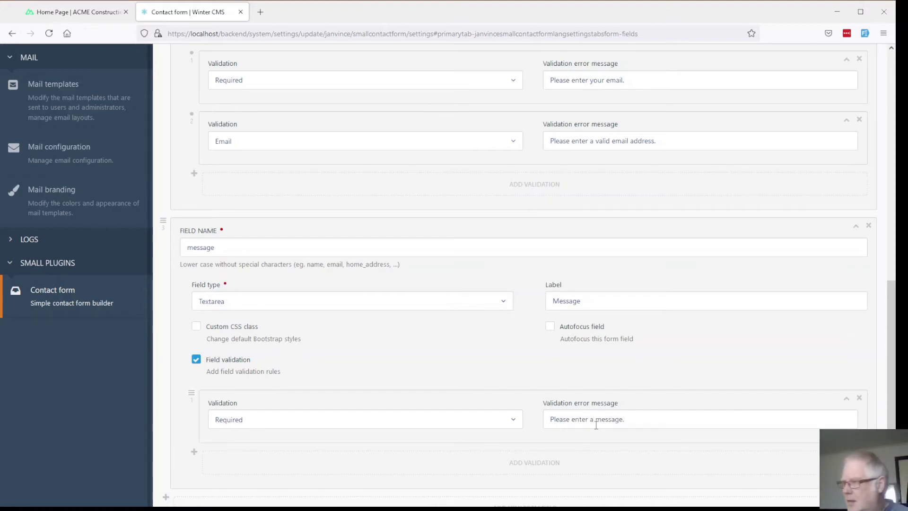
scroll(629, 427, down, 2)
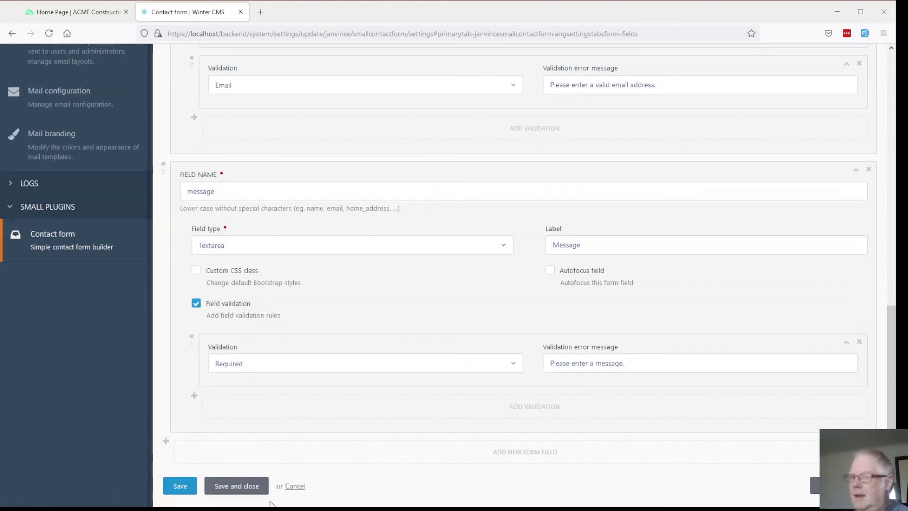
click(193, 488)
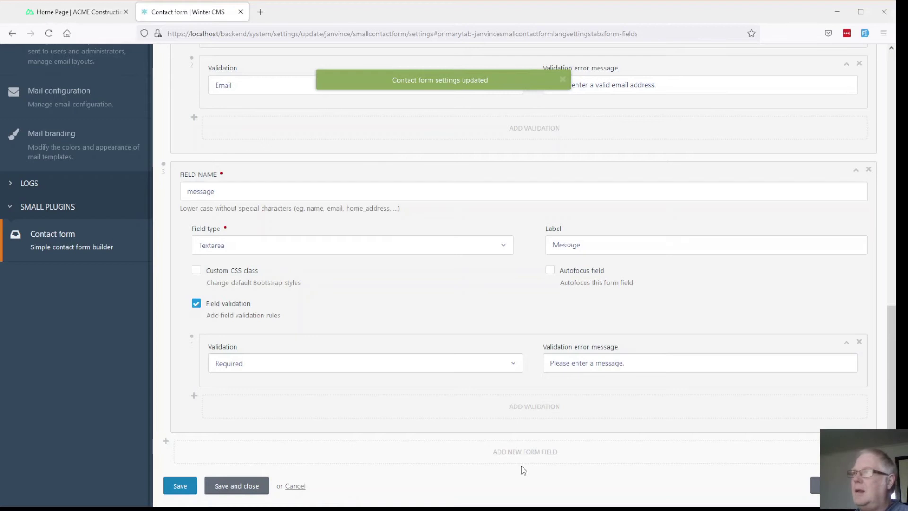
scroll(523, 470, up, 8)
Open the Columns mapping tab and reload the page so the new form fields become selectable.
scroll(523, 469, up, 8)
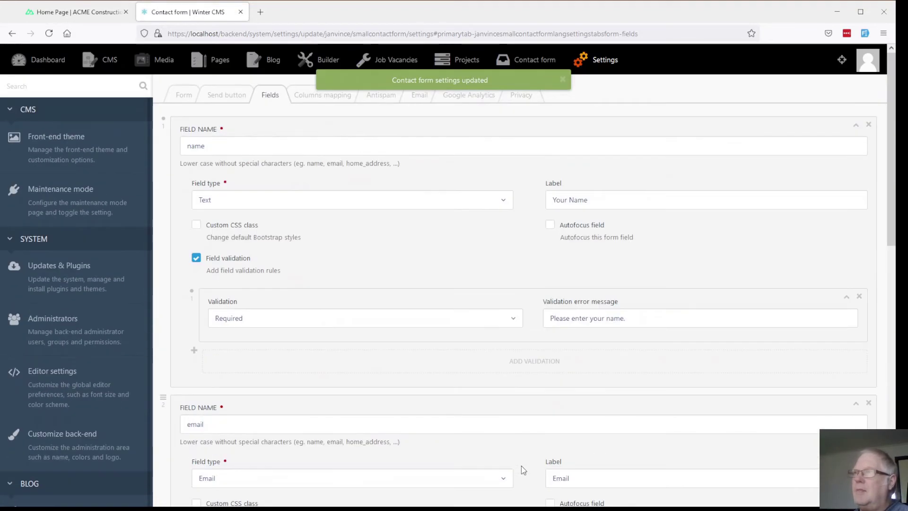
click(323, 96)
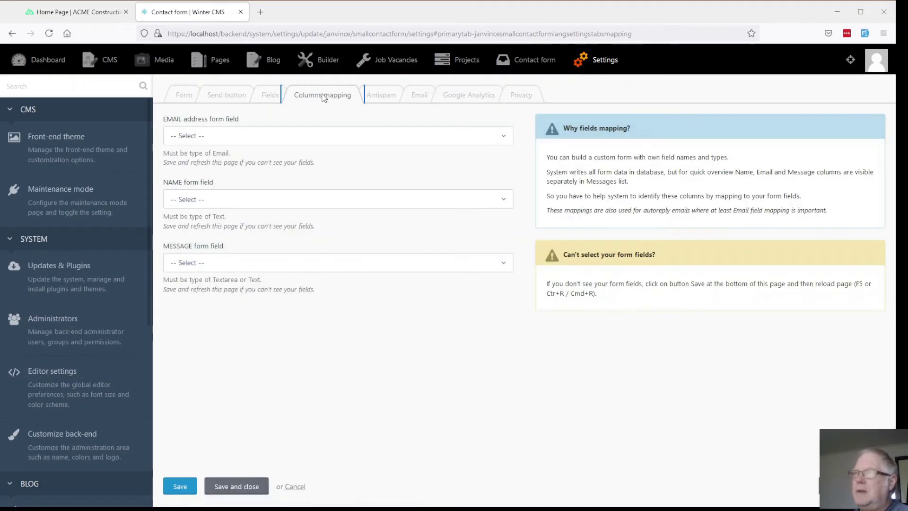
click(221, 137)
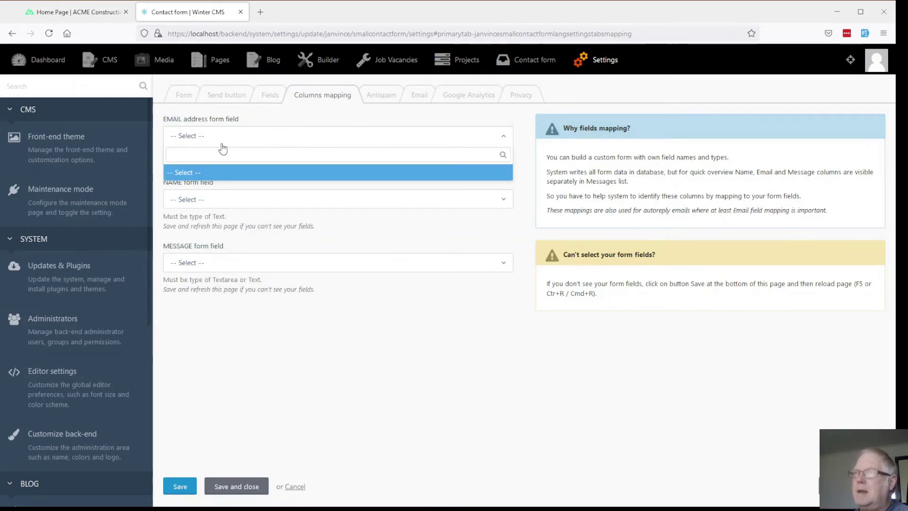
click(345, 364)
click(49, 34)
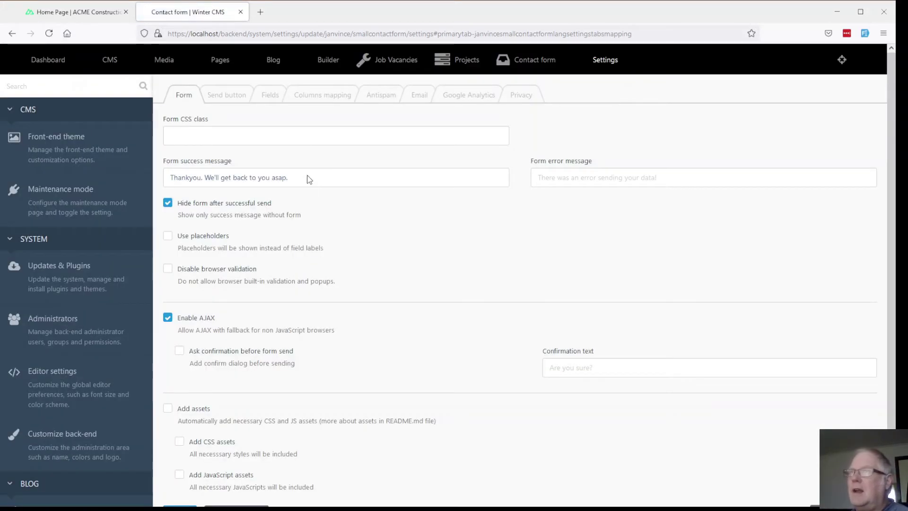
click(324, 90)
Map the email, name and message columns to their matching form fields and save.
click(252, 140)
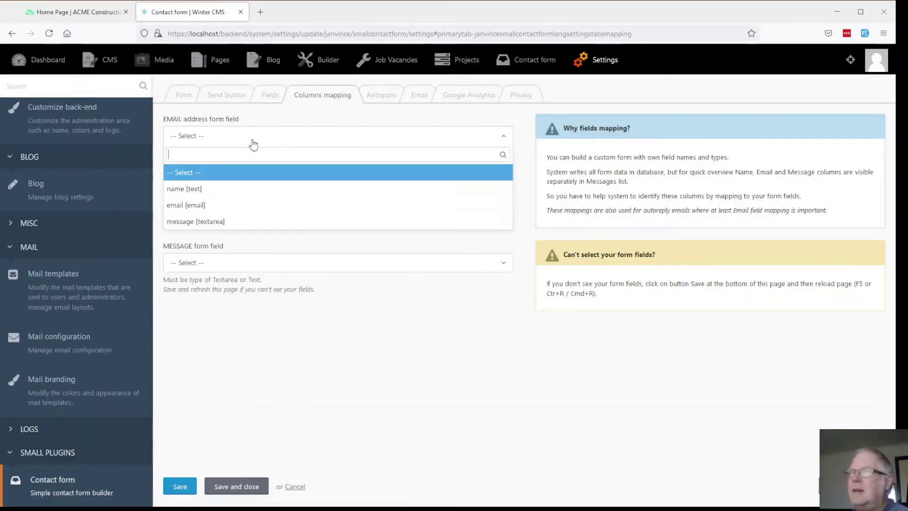
click(239, 205)
click(222, 203)
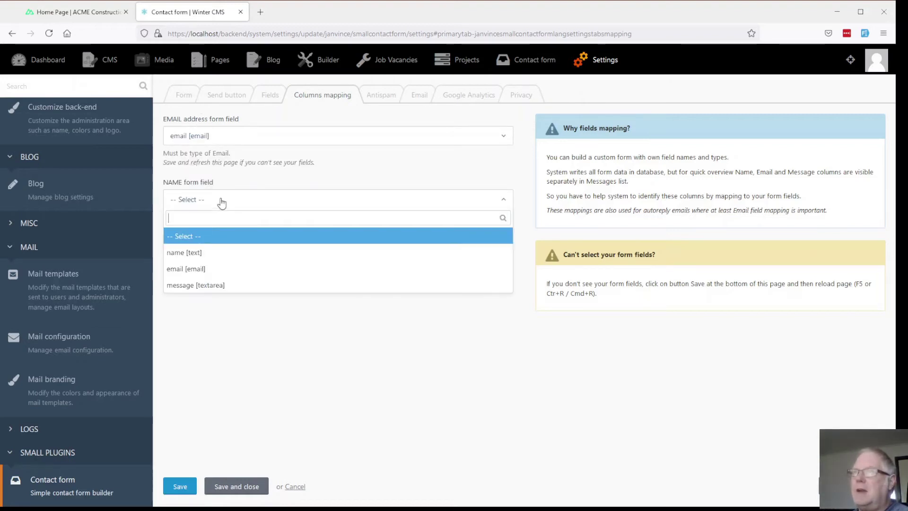
click(204, 254)
click(213, 263)
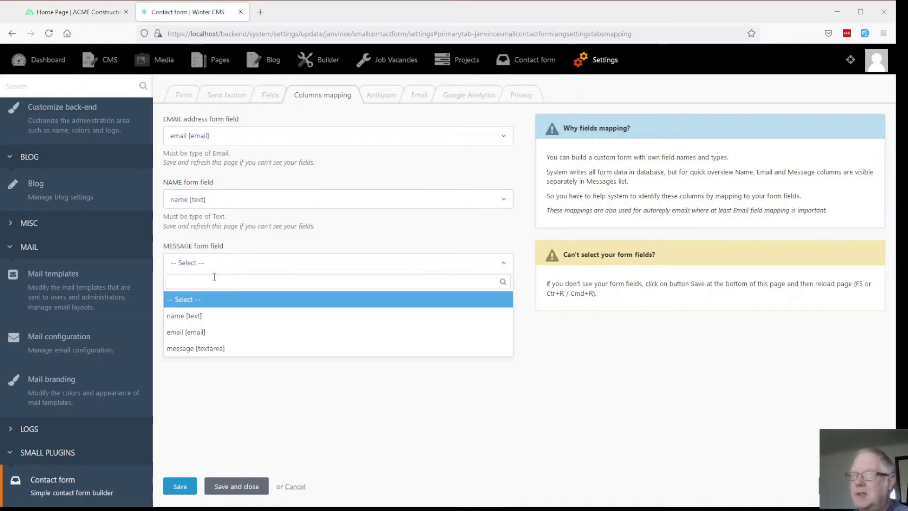
click(218, 348)
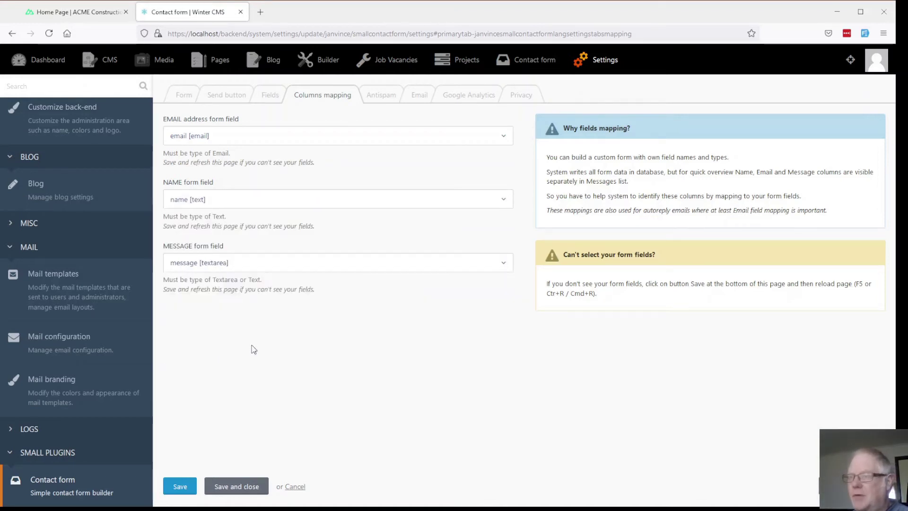
click(184, 483)
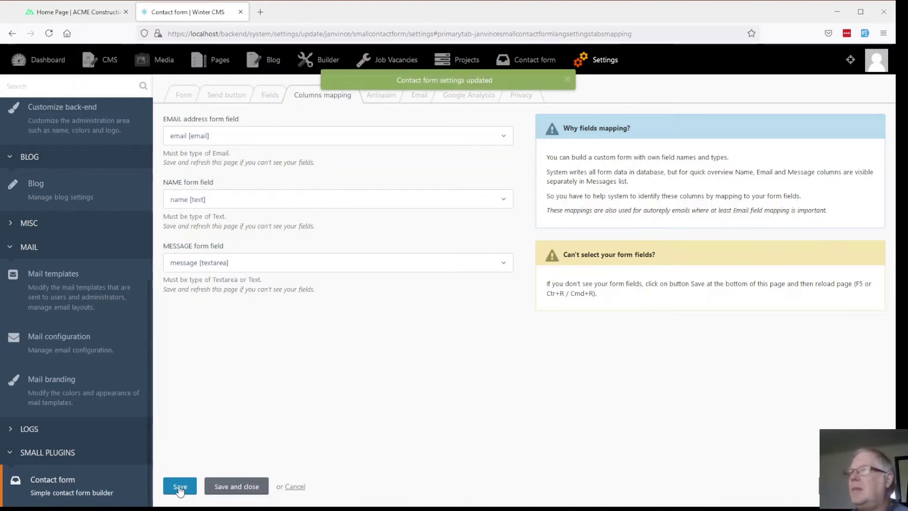
Enable passive antispam protection with a 'Whoa!…' message and the field label 'link'.
click(377, 97)
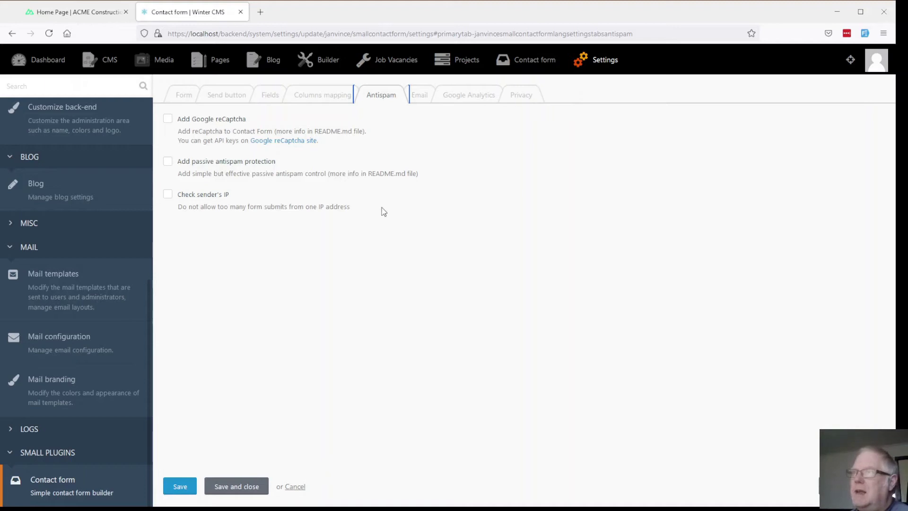
click(168, 164)
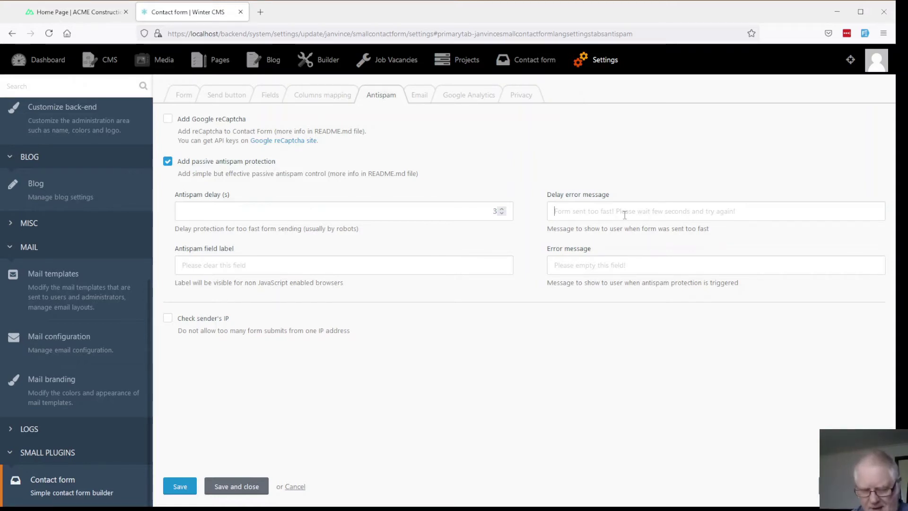
text(W)
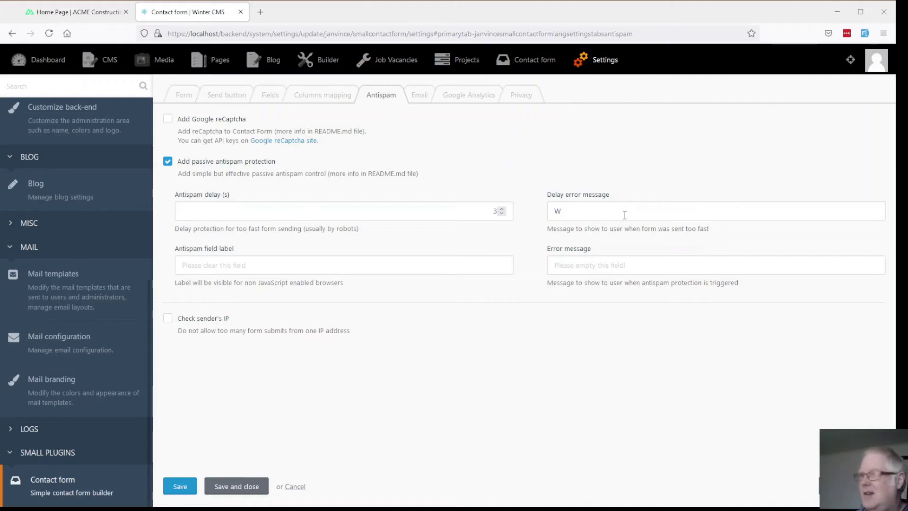
text(hoa! St)
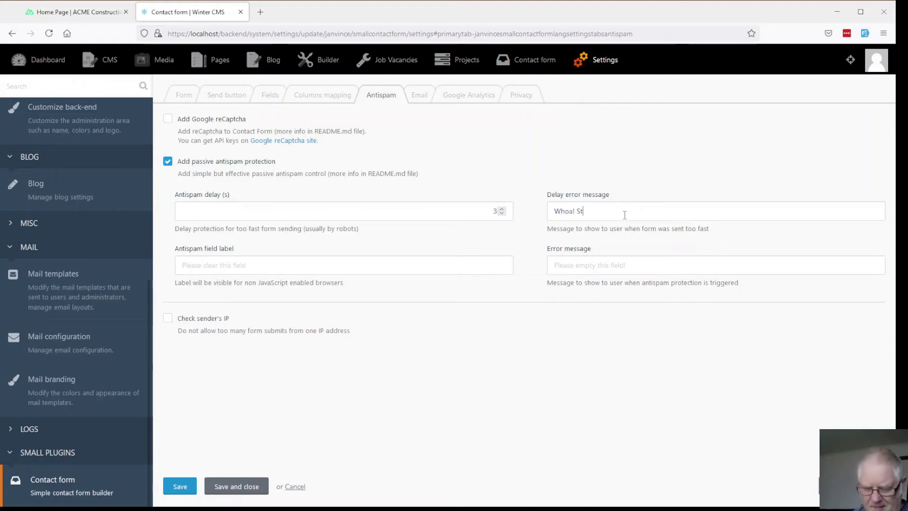
text(eady on)
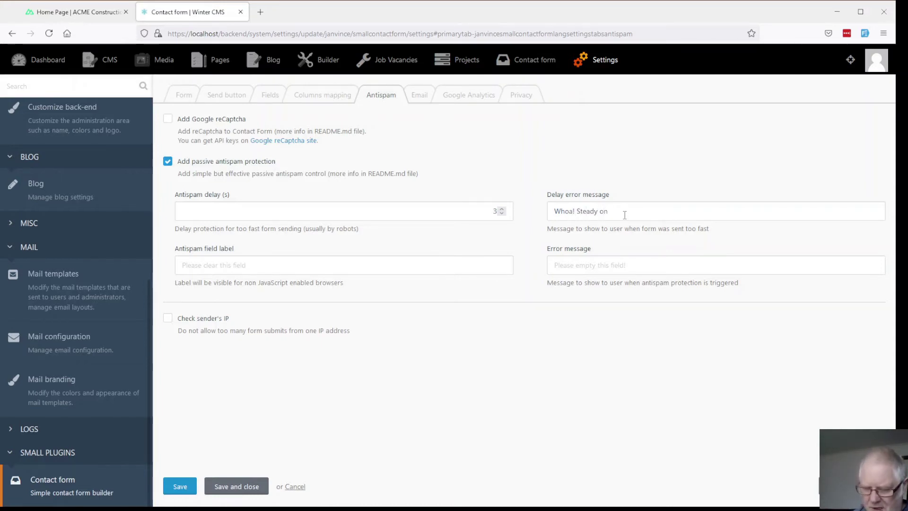
text( tiger)
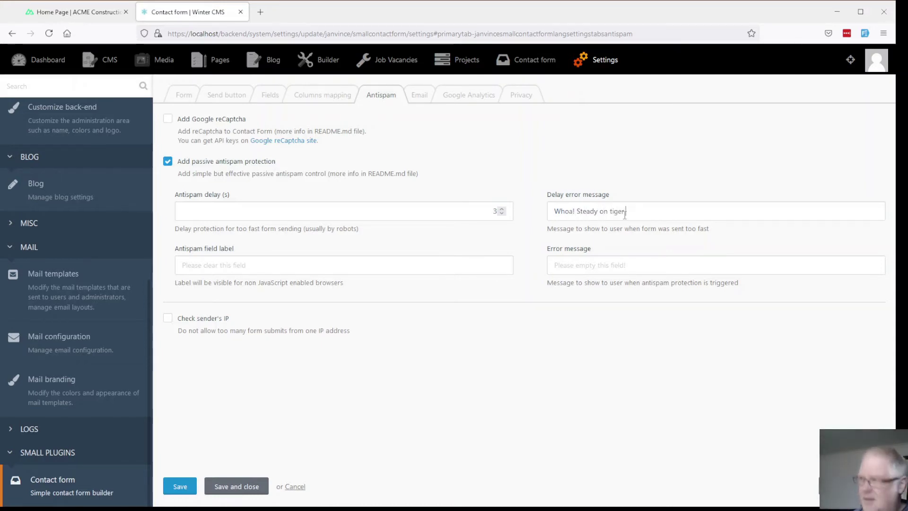
text(.)
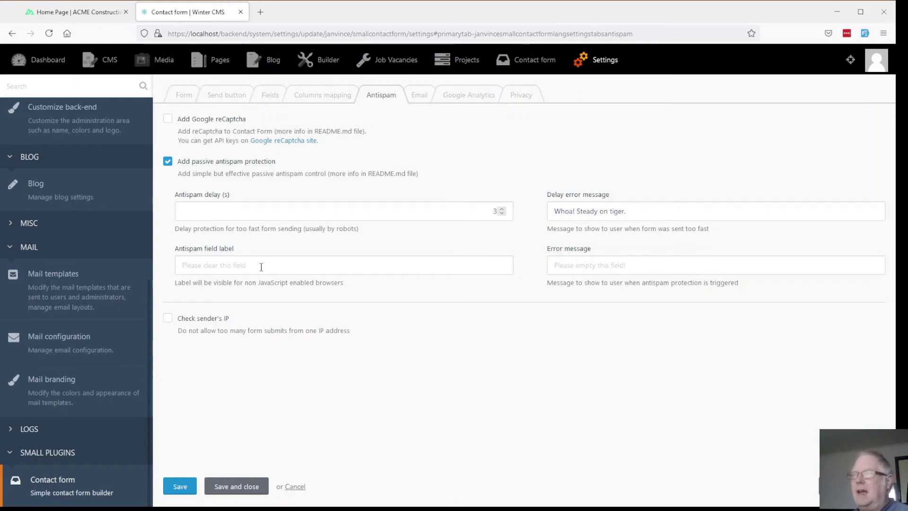
text(link)
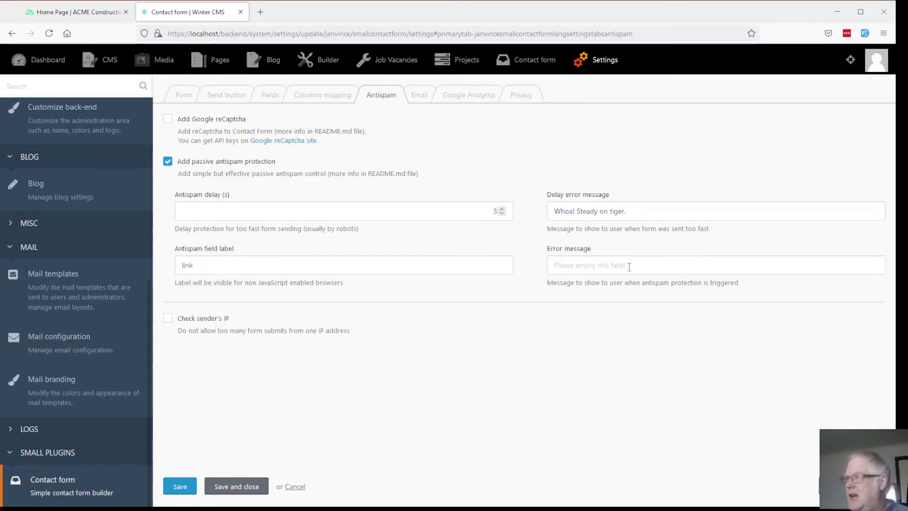
Set the antispam error message to 'There should b nothing here.', fixing the 'nothjing' typo.
click(655, 269)
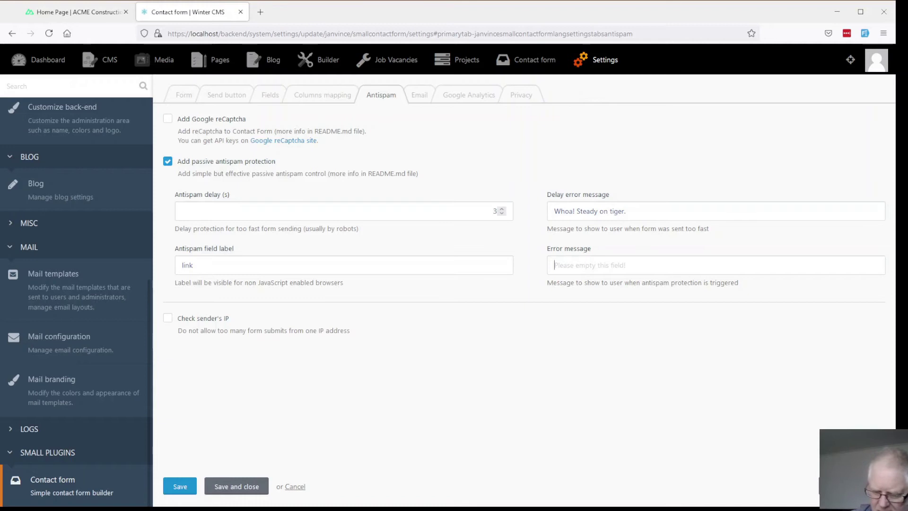
text(There should ne)
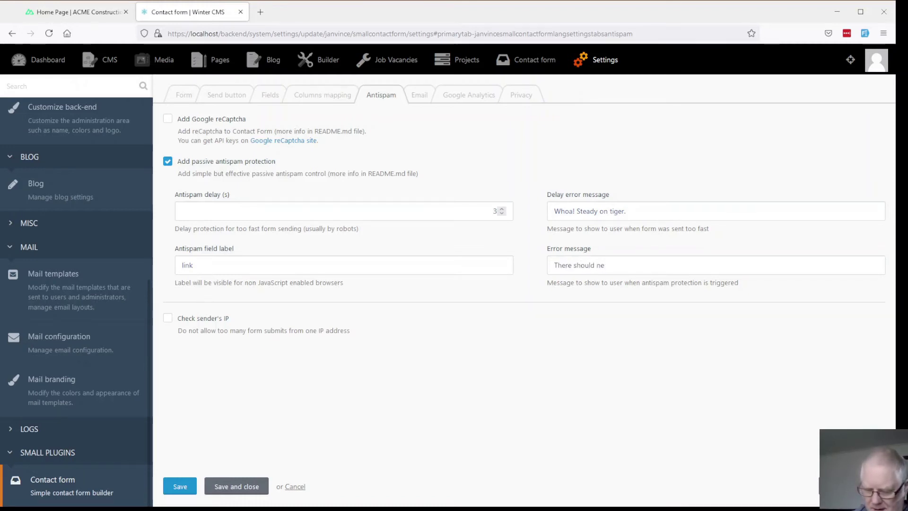
key(BackSpace)
key(BackSpace)
text(b)
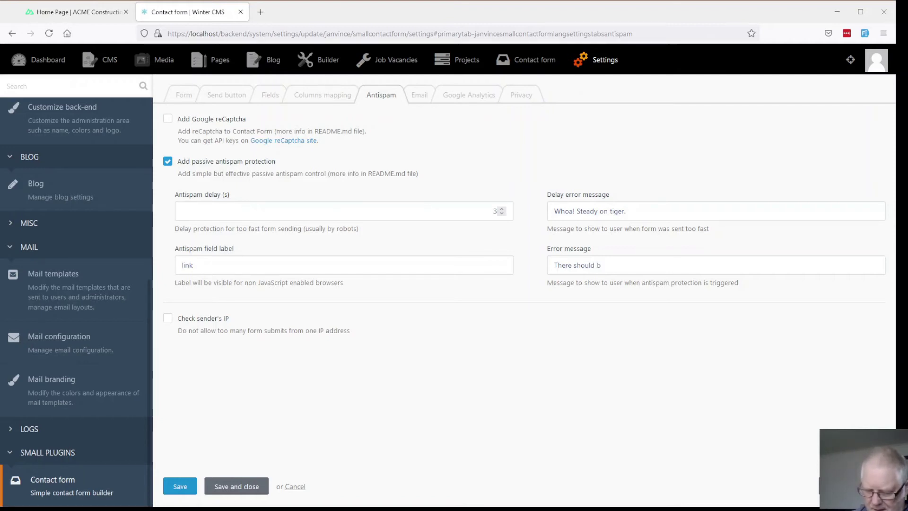
text( noth)
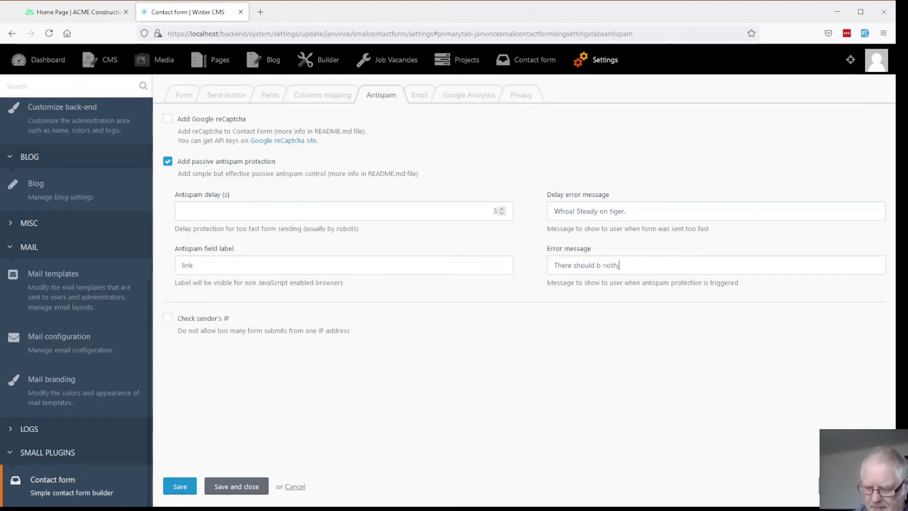
text(jing here.)
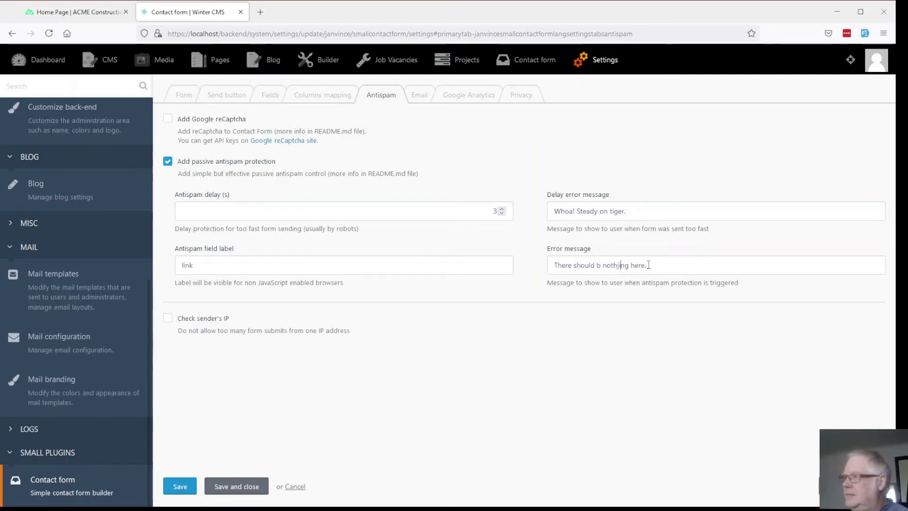
key(Left)
key(Left)
key(Left)
key(Left)
key(Left)
key(Left)
key(Left)
key(Left)
key(Left)
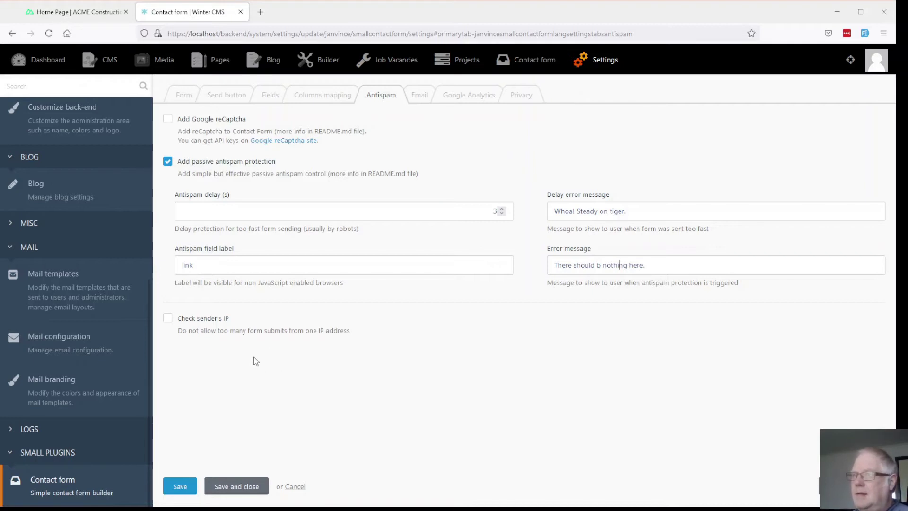
Enable Check sender's IP with the too-many-submits message 'You sent enough. Come back later.'.
click(168, 318)
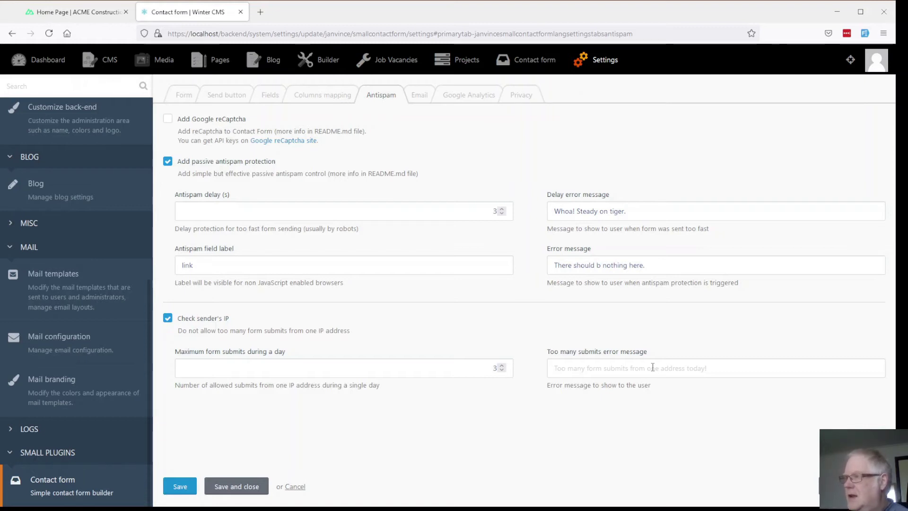
click(582, 369)
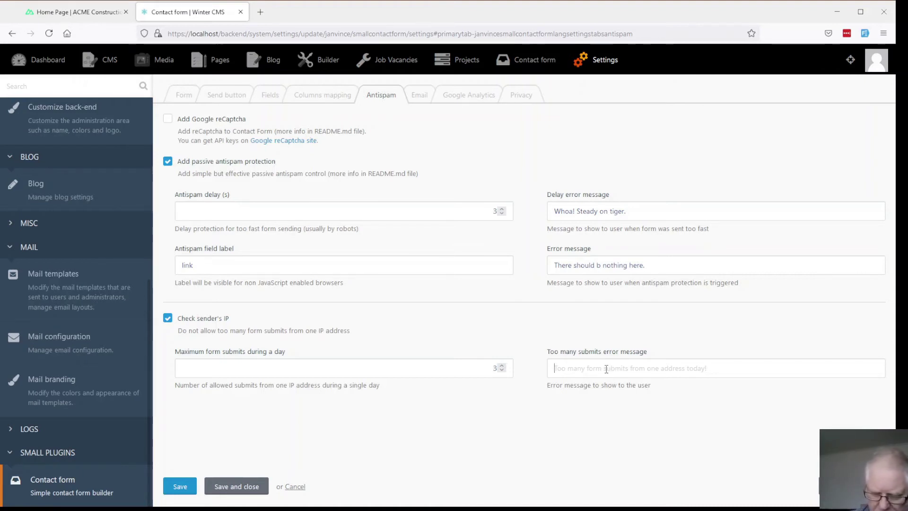
text(You do)
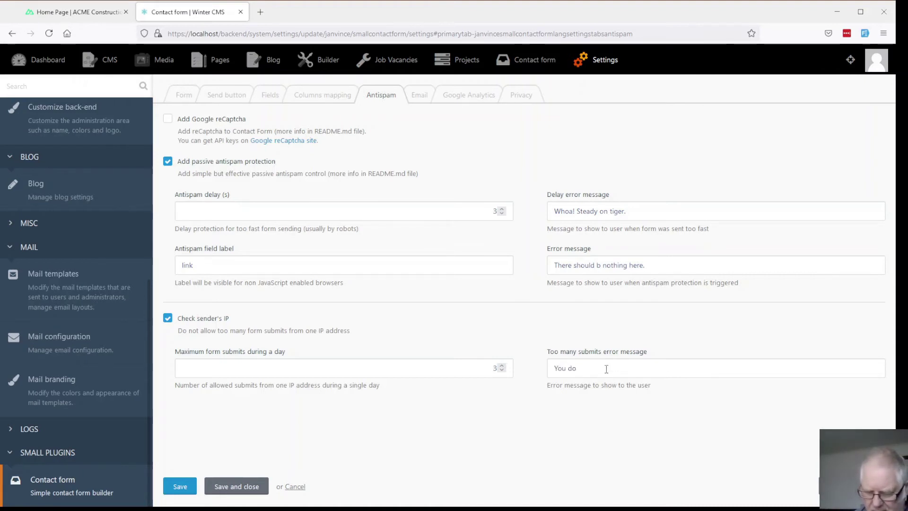
key(BackSpace)
key(BackSpace)
text(sent enough. Co)
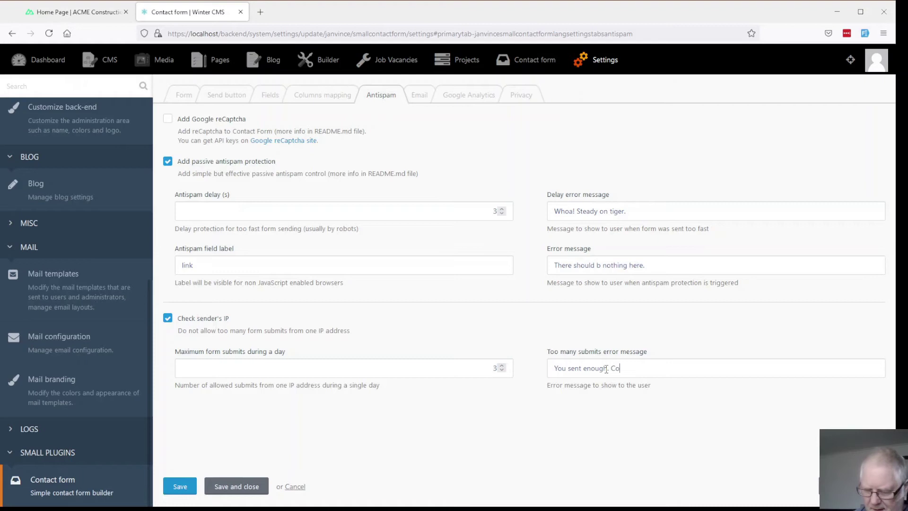
text(me  back later.)
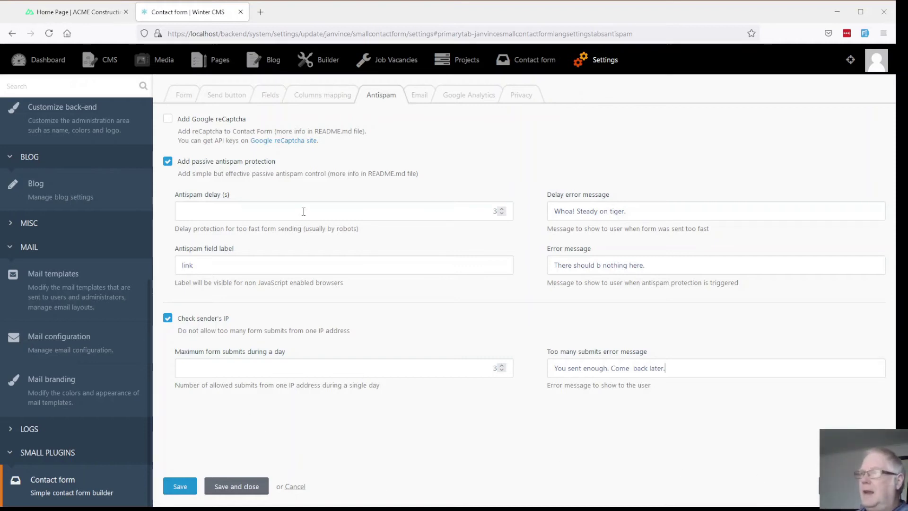
click(415, 96)
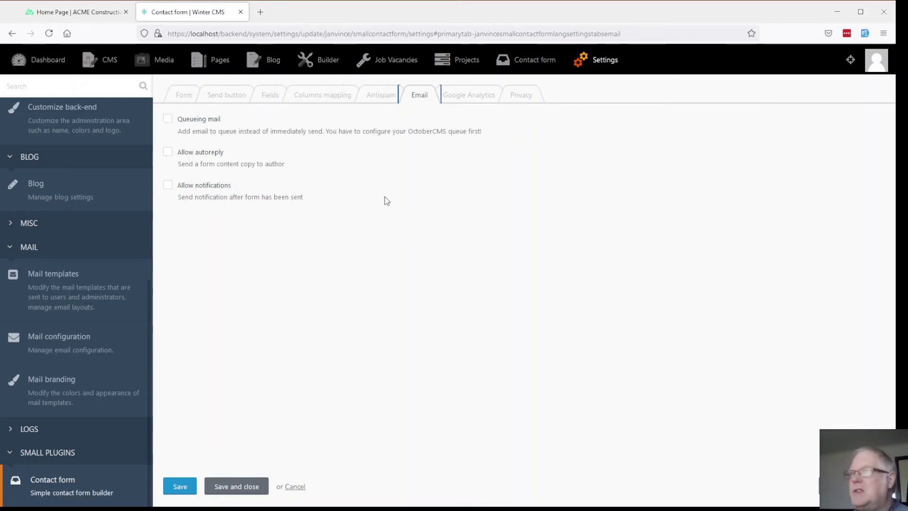
Review the Google Analytics and Privacy tabs, then save and close the contact form settings.
click(476, 94)
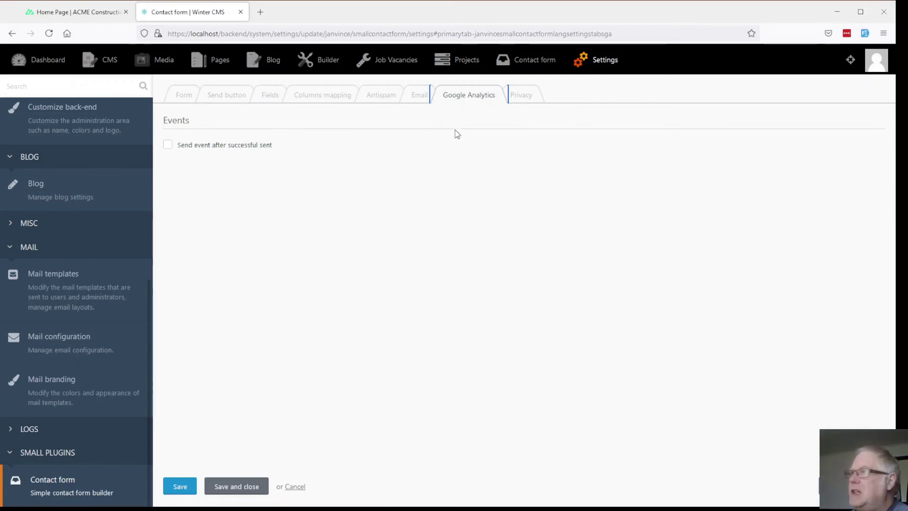
click(526, 95)
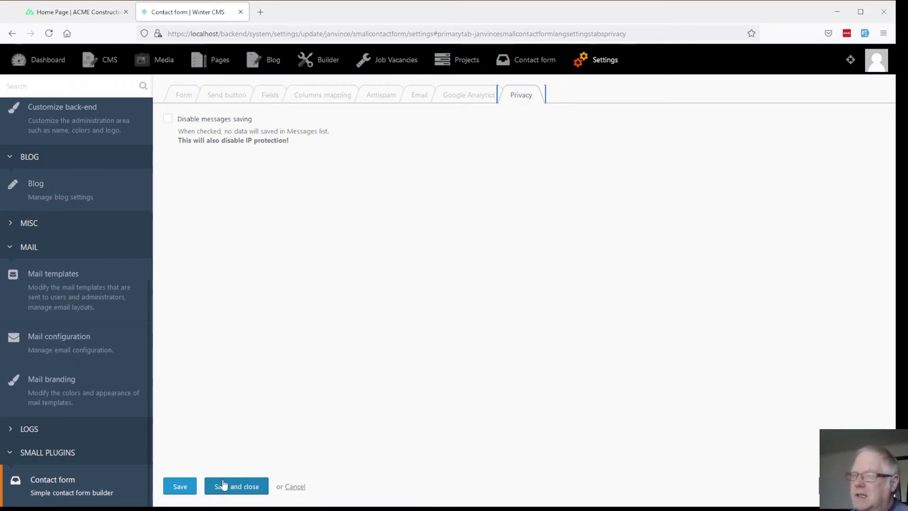
click(235, 487)
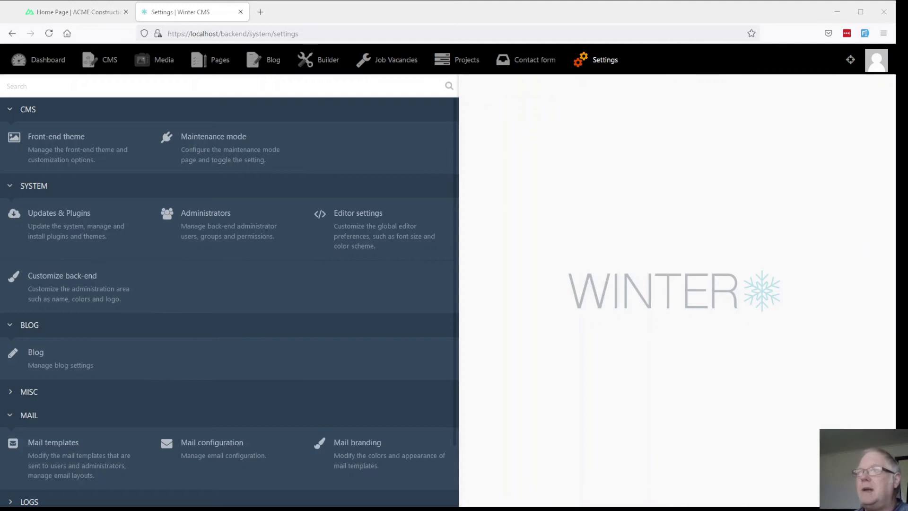
Open the contact-us page in CMS Pages and delete its Contact Us markup line.
click(56, 142)
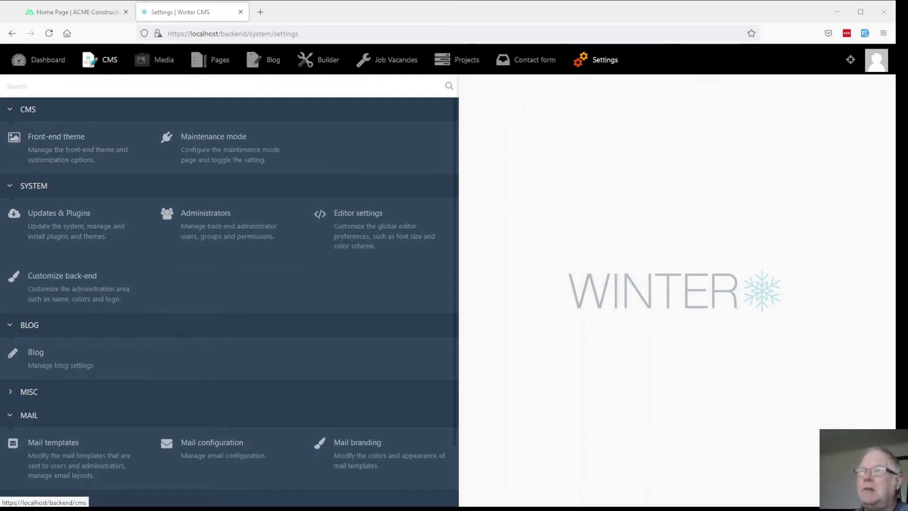
click(91, 64)
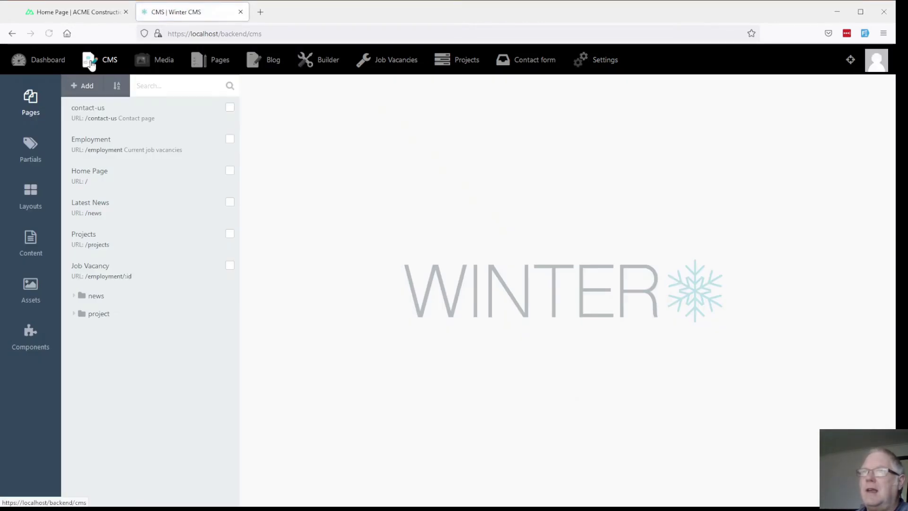
click(88, 116)
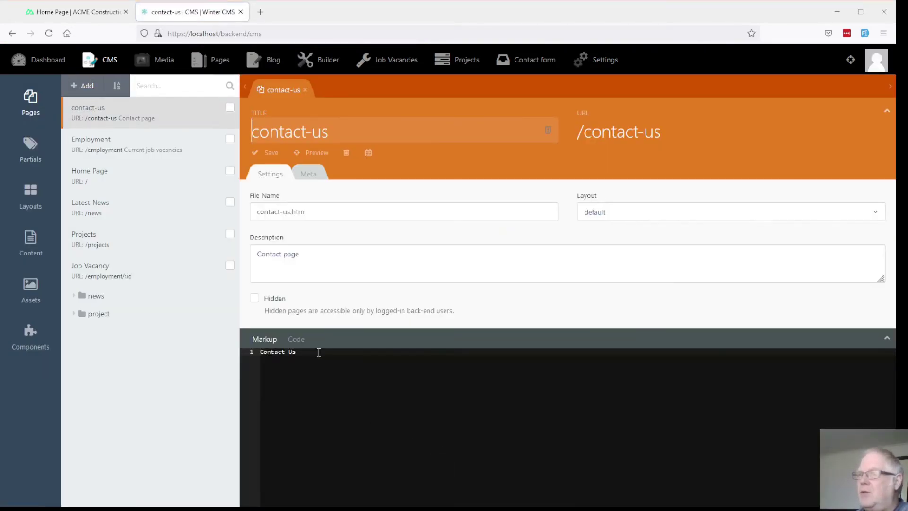
triple_click(318, 352)
key(BackSpace)
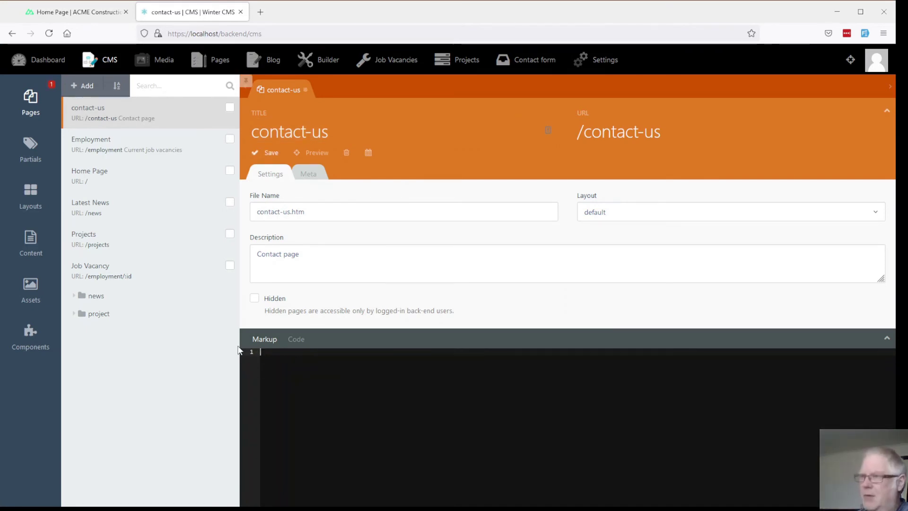
Attach the Contact form component to the contact-us page.
click(31, 333)
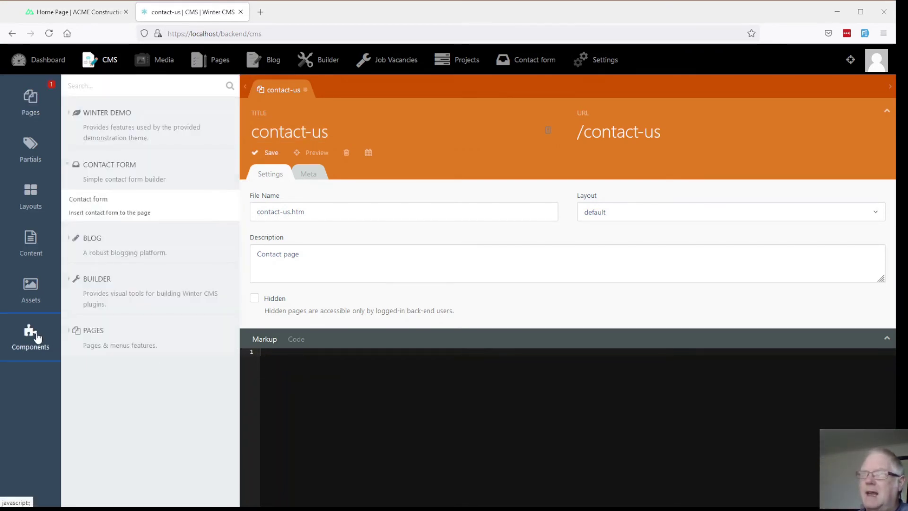
click(139, 210)
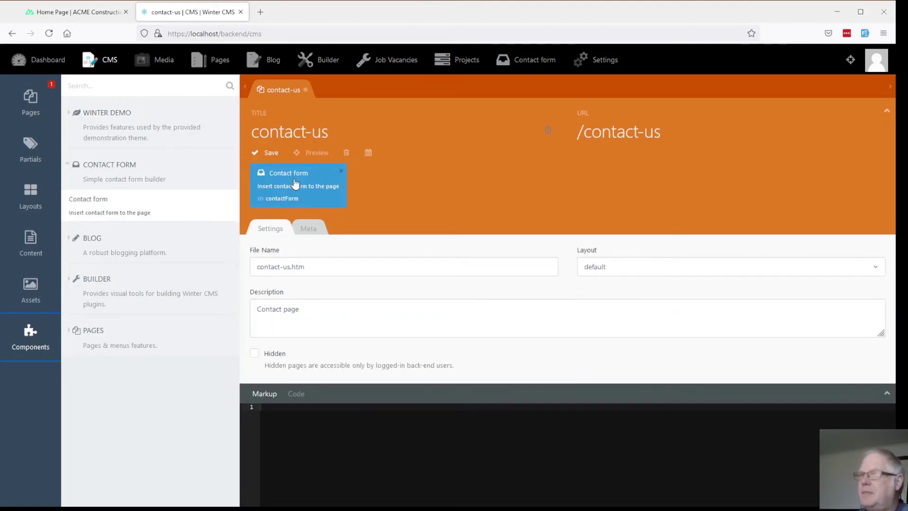
click(285, 425)
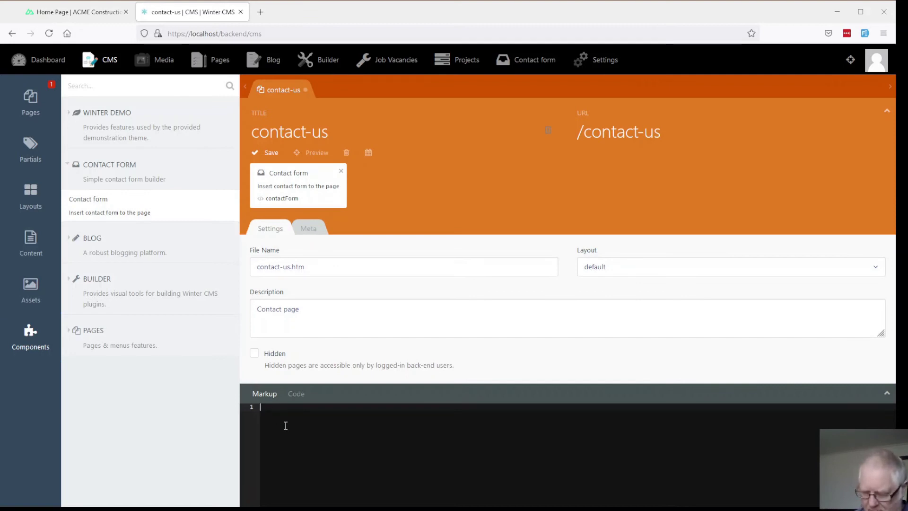
Enter {% component 'contactorm' %} in the contact-us markup and save the page.
text({%)
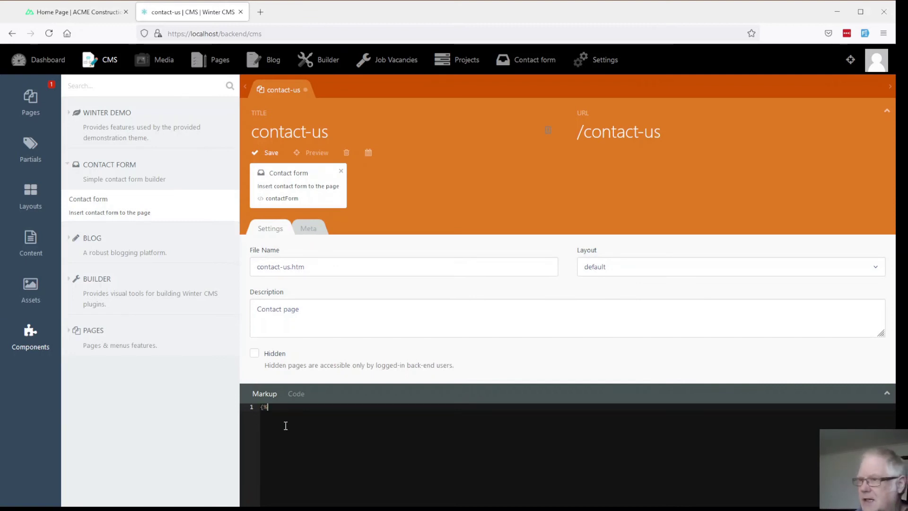
text( comp)
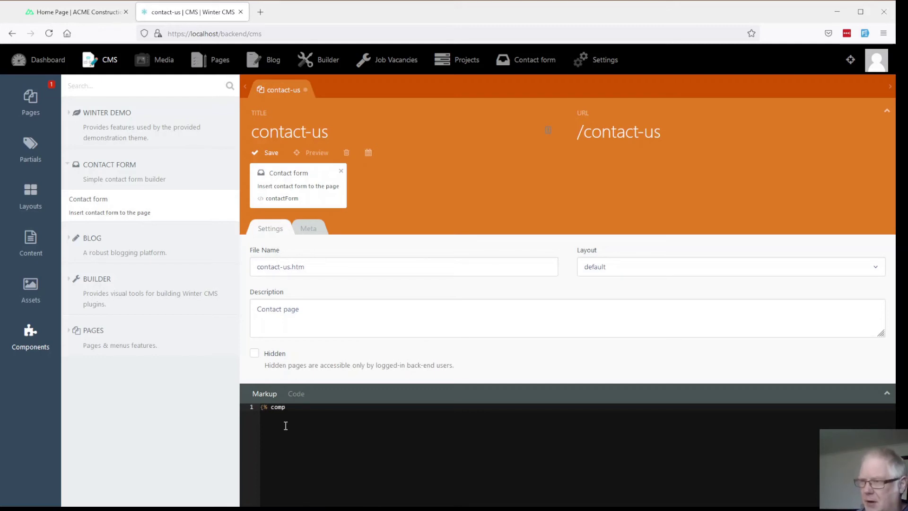
text(onent )
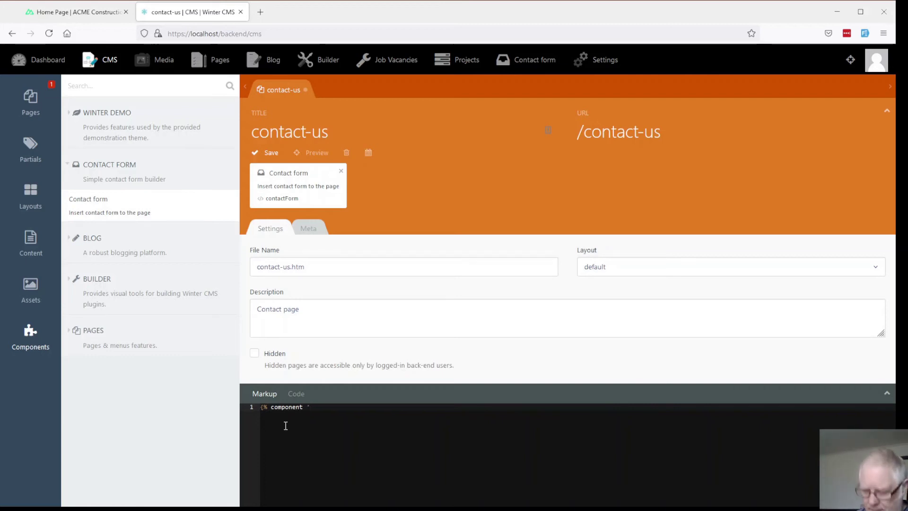
text('c)
text(on)
text(tact)
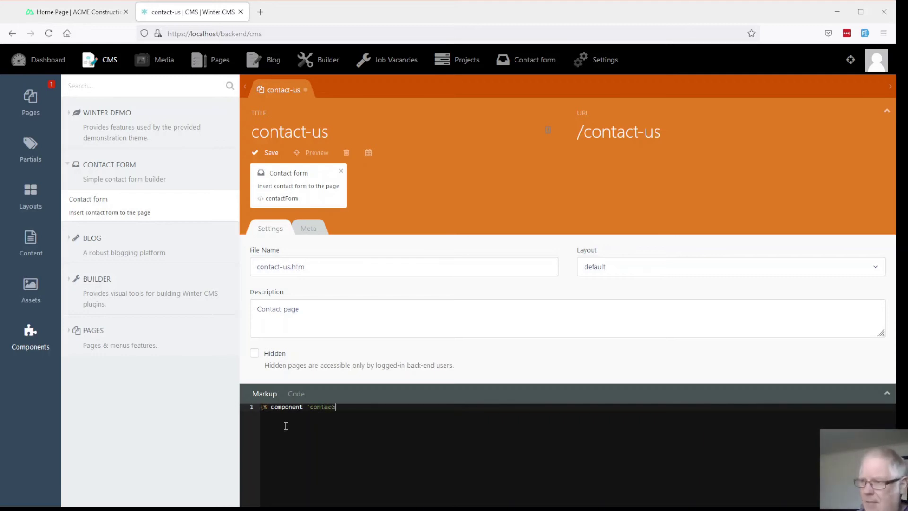
text(o)
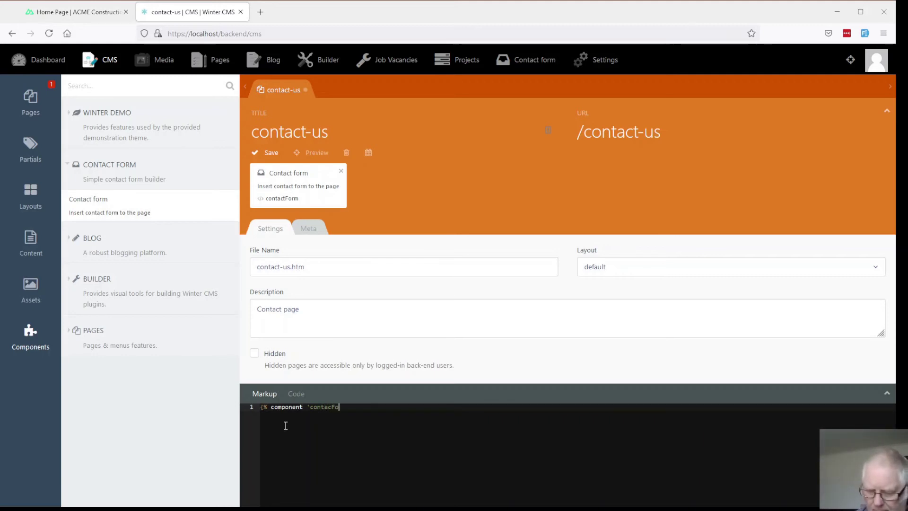
text(rm')
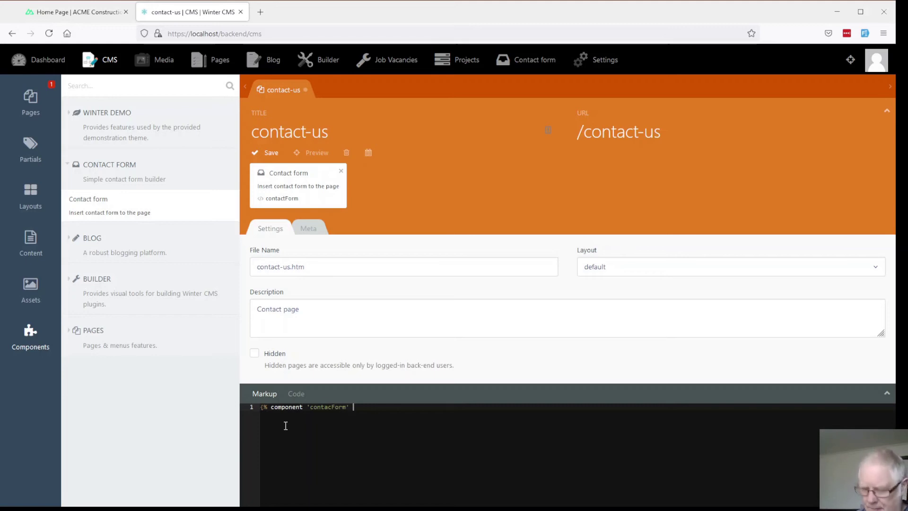
text( %})
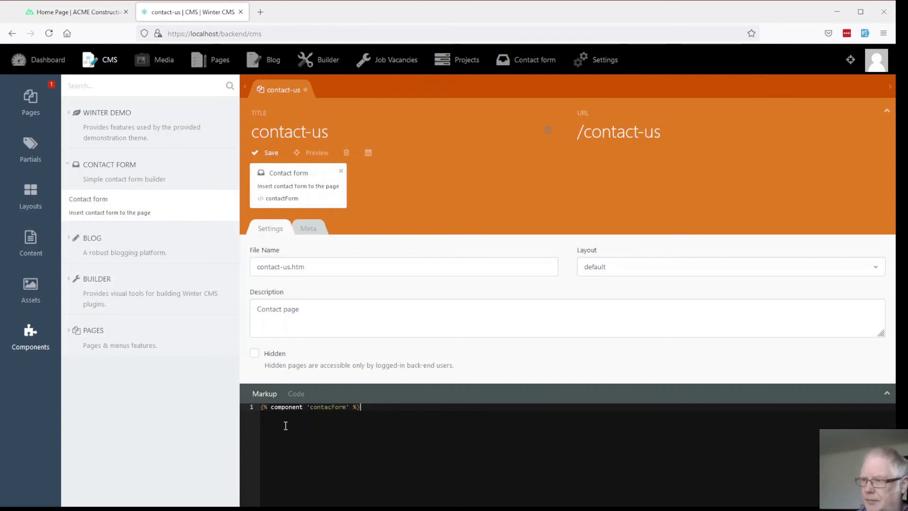
click(264, 152)
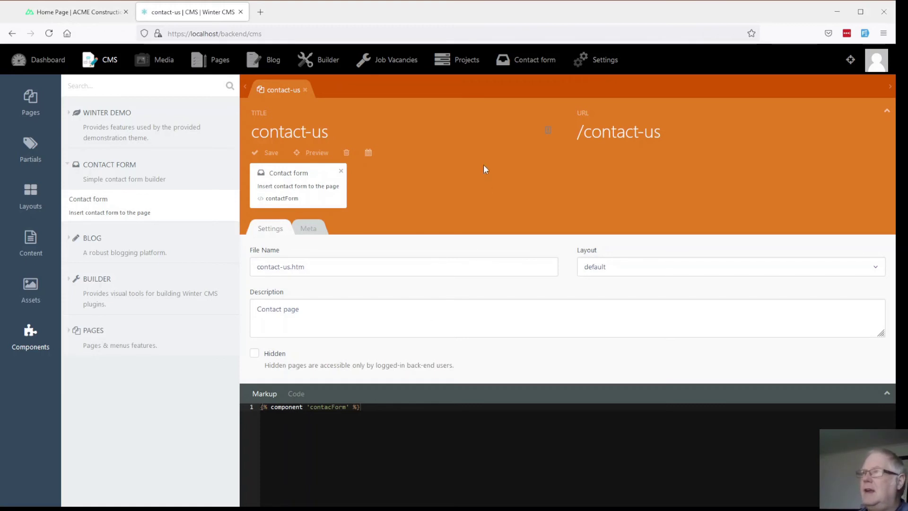
Reload the live site's contact-us page to check whether the form appears.
click(69, 11)
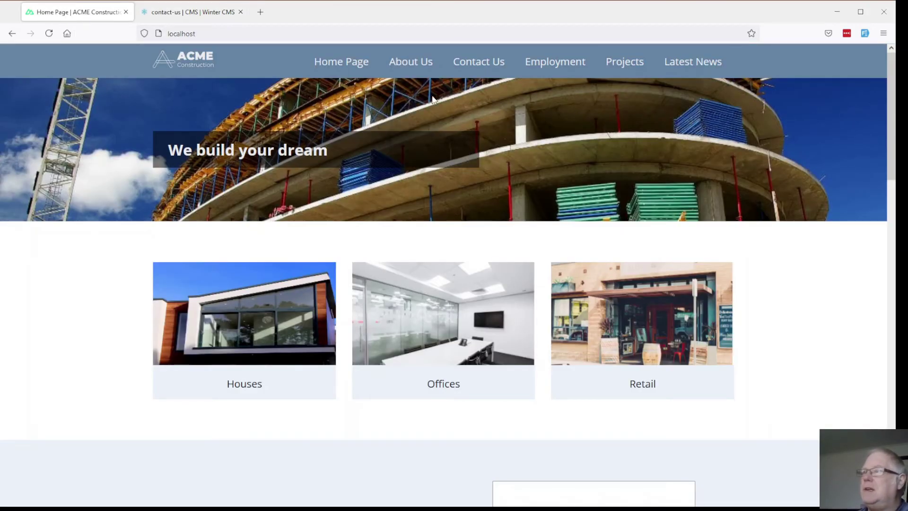
click(489, 69)
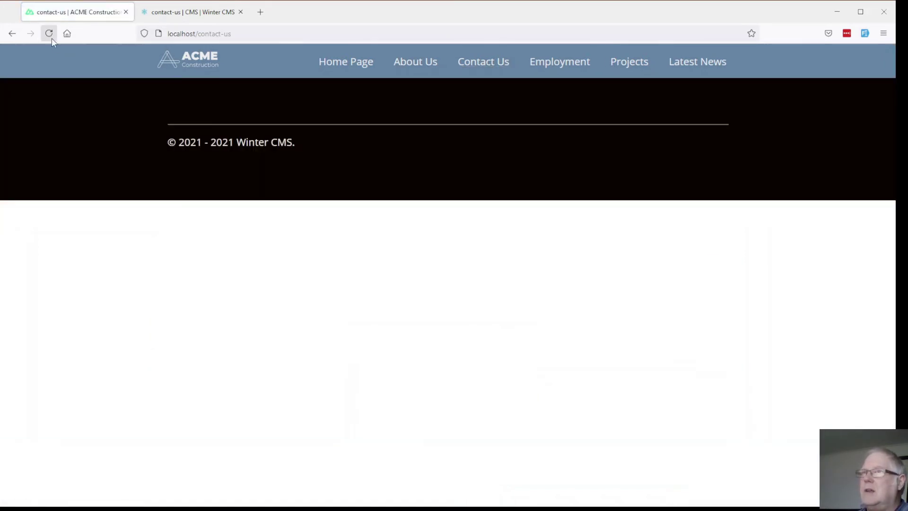
click(49, 34)
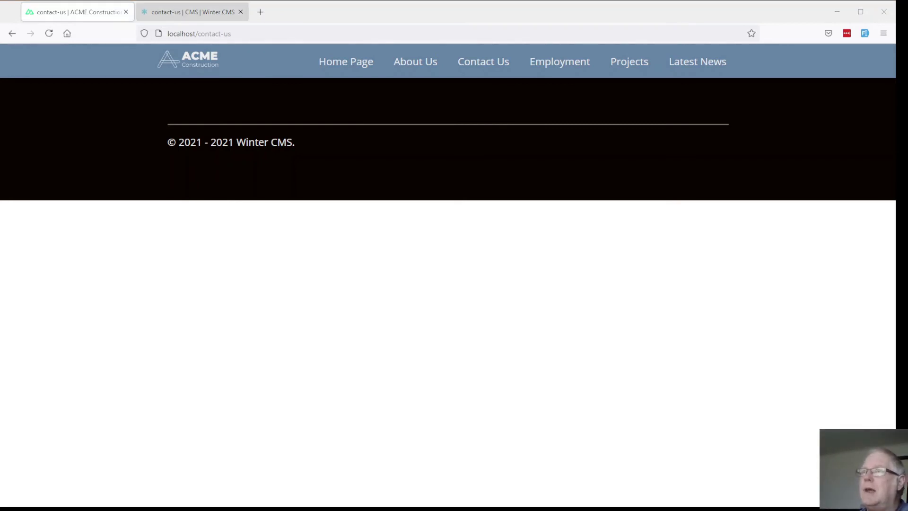
Insert the missing 't' so the tag reads 'contactForm', then save the page.
click(191, 12)
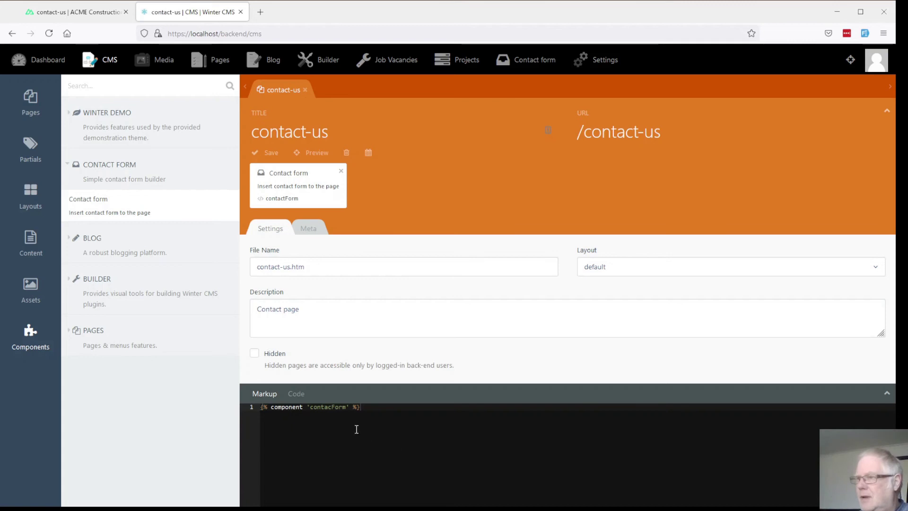
click(330, 407)
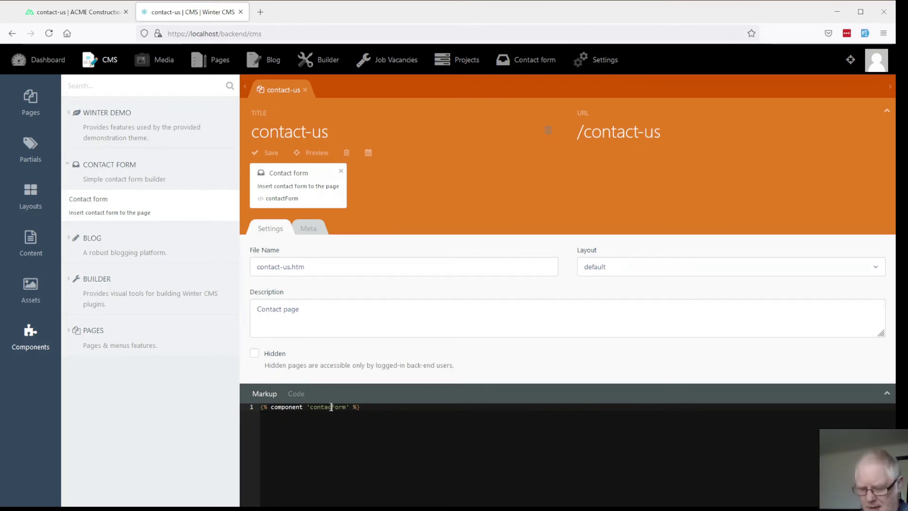
text(t)
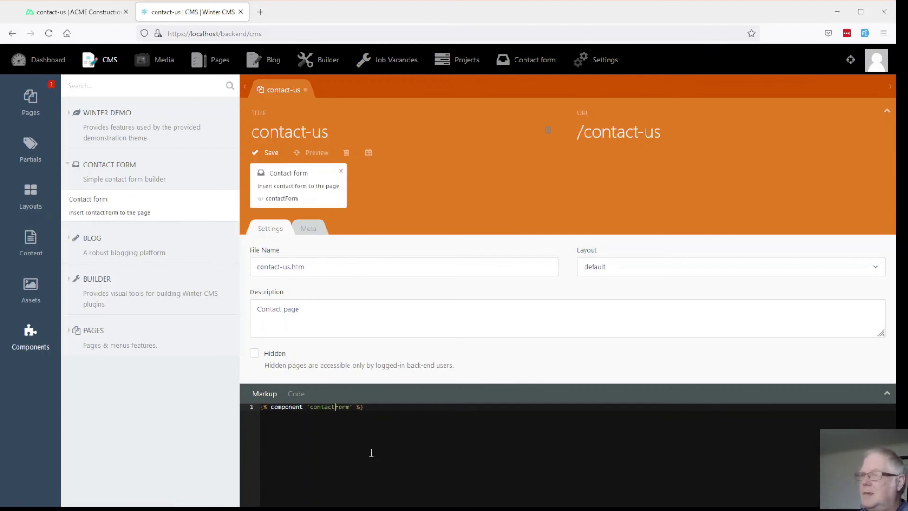
click(271, 153)
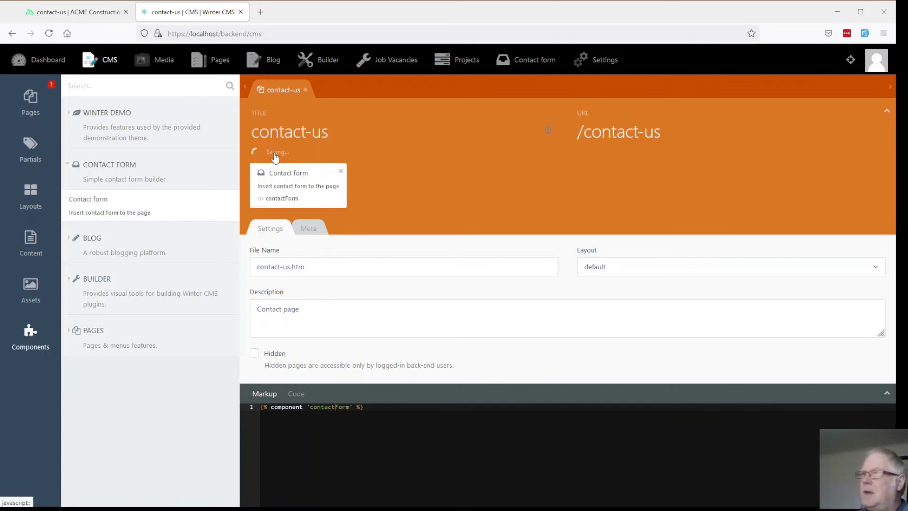
Reload the live contact-us page, autofill the form with sample data and send it.
click(80, 17)
click(49, 33)
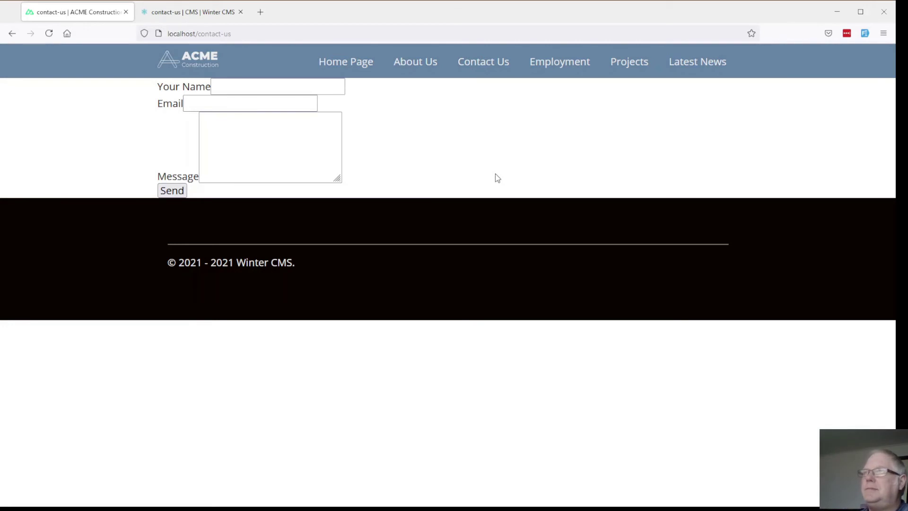
click(242, 88)
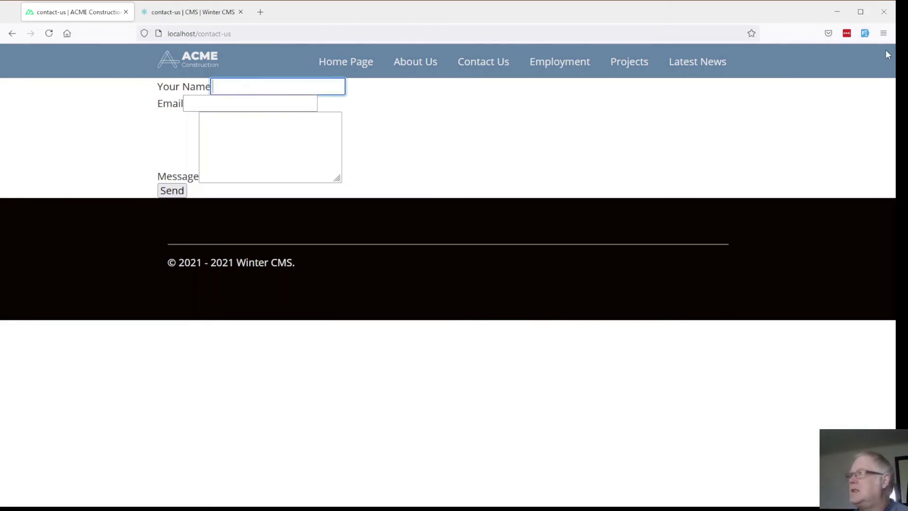
click(868, 40)
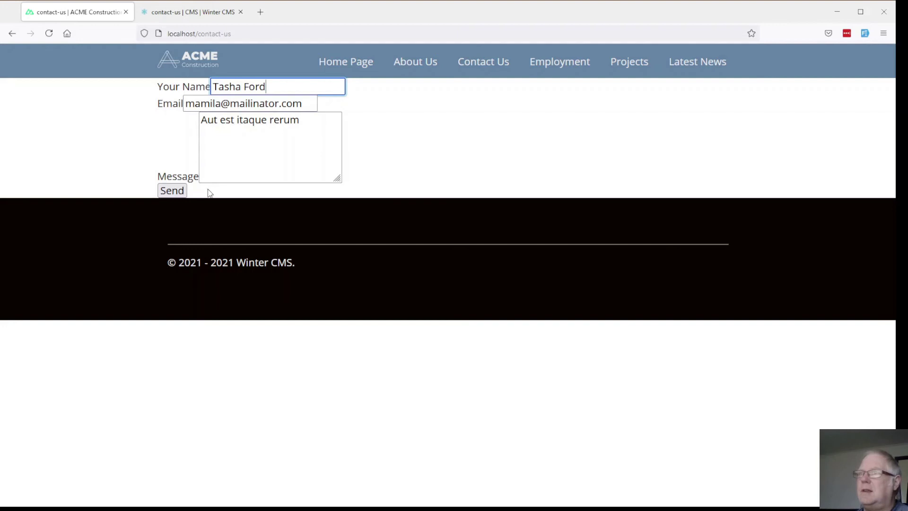
click(172, 191)
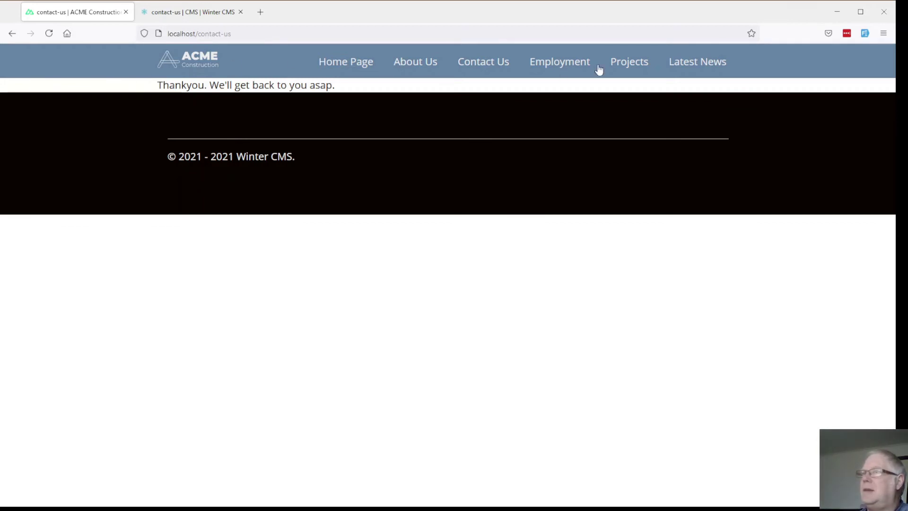
Reopen Contact Us and send a second autofilled test message.
click(489, 63)
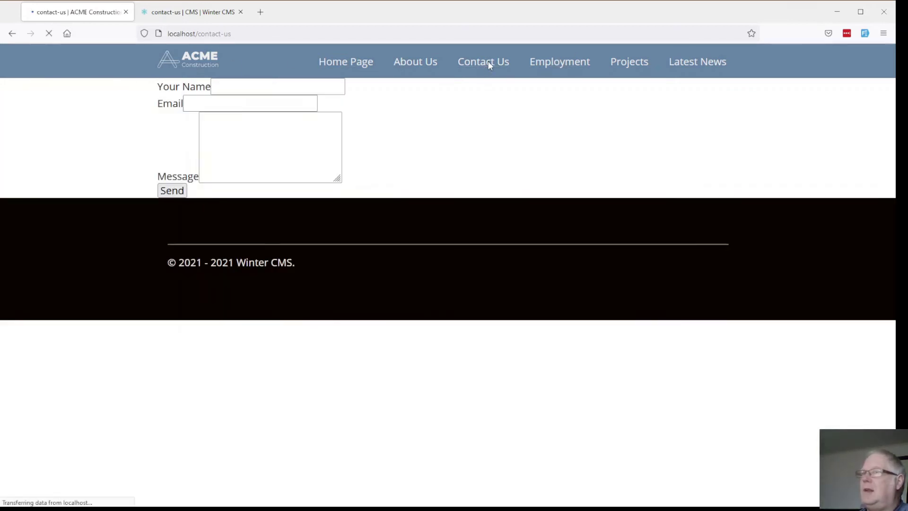
click(865, 36)
click(171, 191)
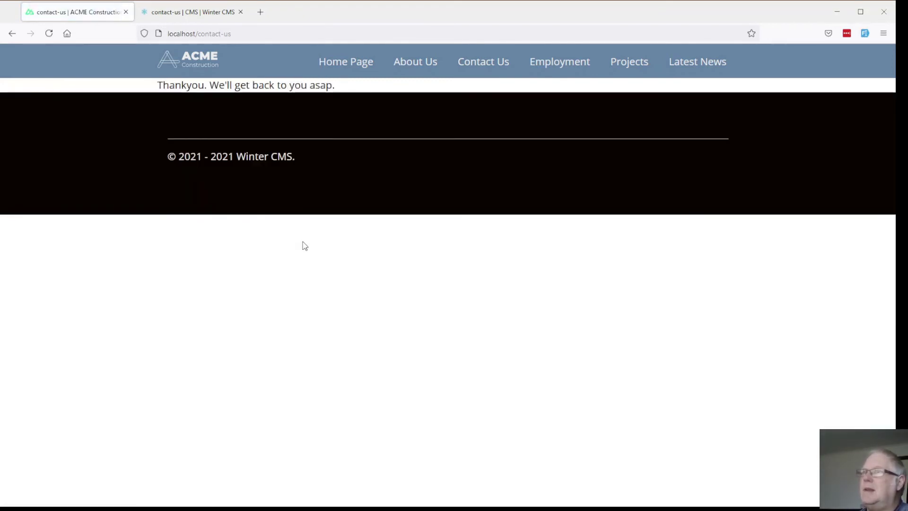
Open the Contact form Messages list in the Winter CMS backend.
click(165, 12)
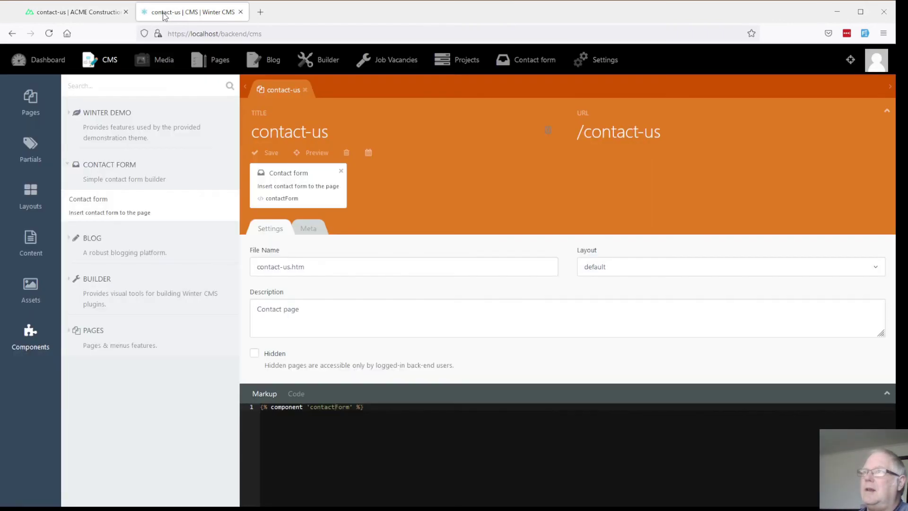
click(526, 65)
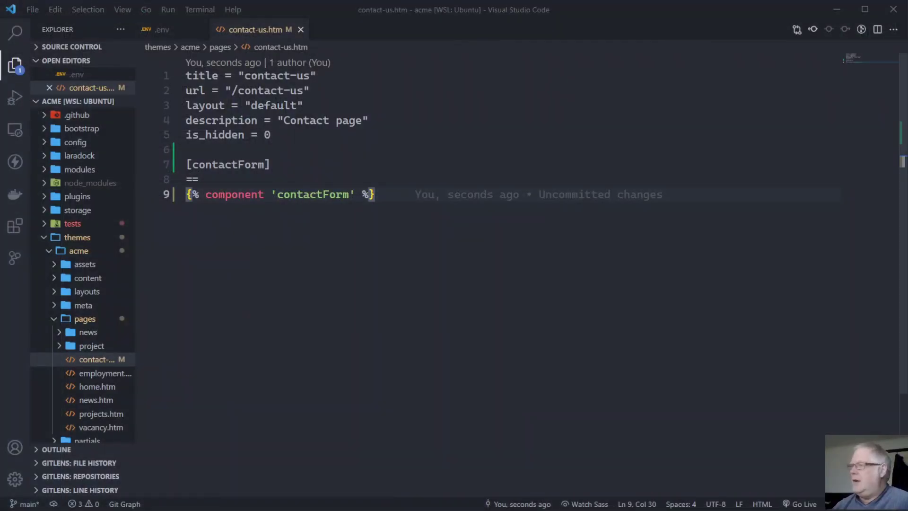
Add an <h1>Contact Us</h1> heading below the == separator in contact-us.htm and save.
click(246, 122)
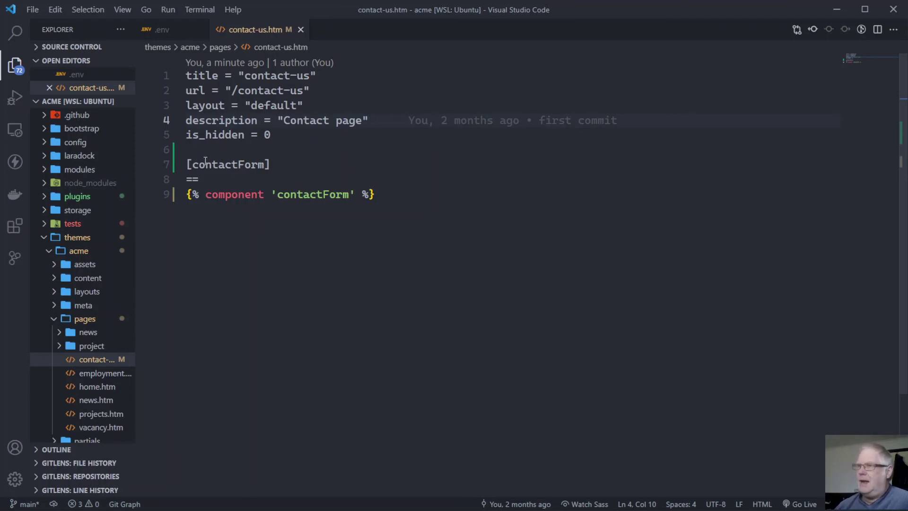
click(238, 182)
key(Return)
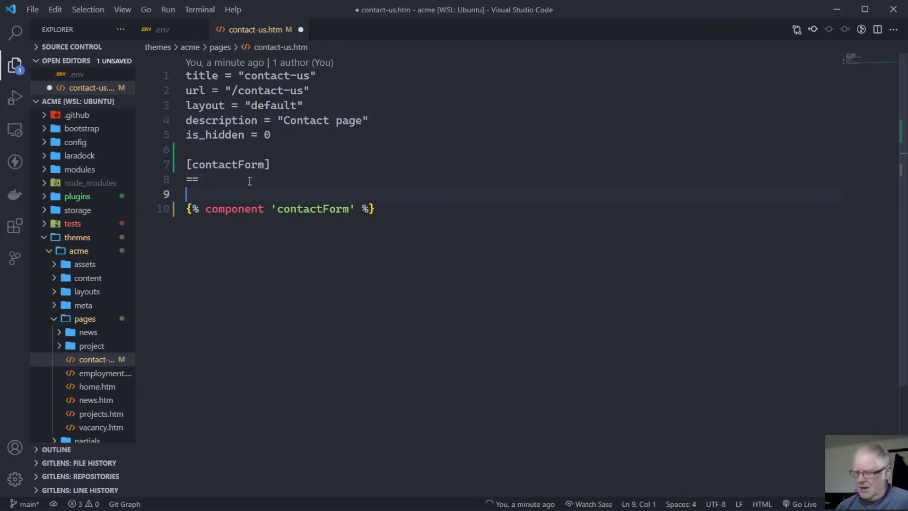
key(Return)
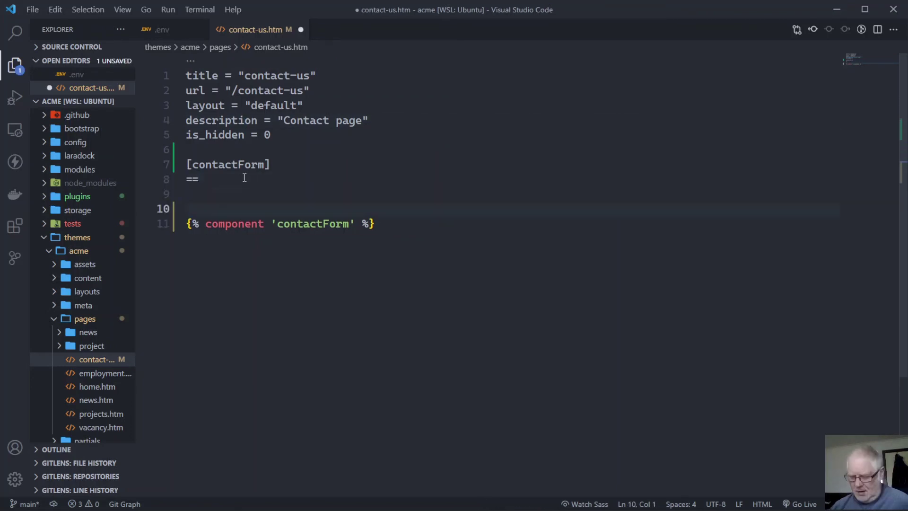
text(h1)
key(Tab)
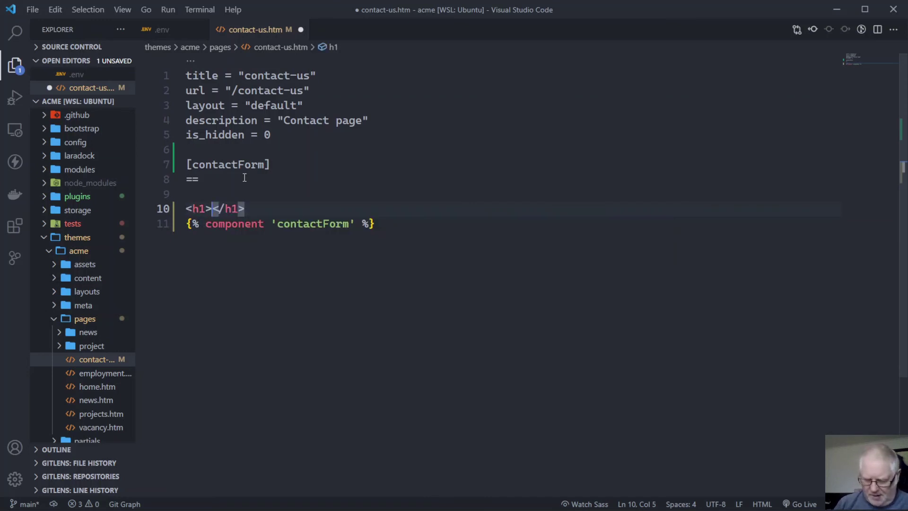
text(Contact )
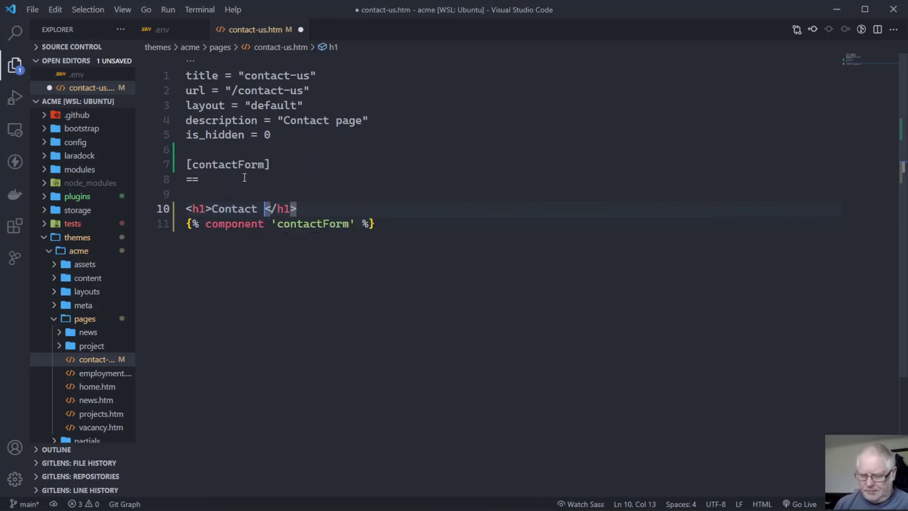
text(Us)
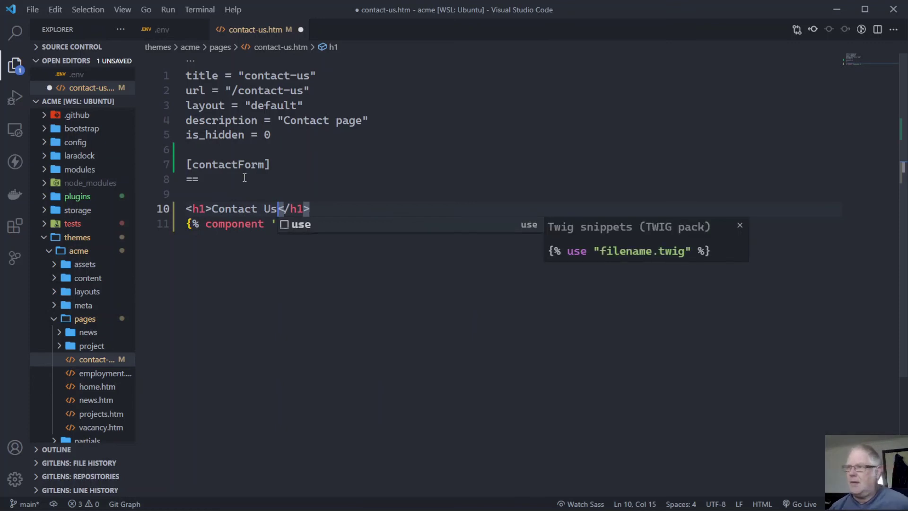
click(330, 207)
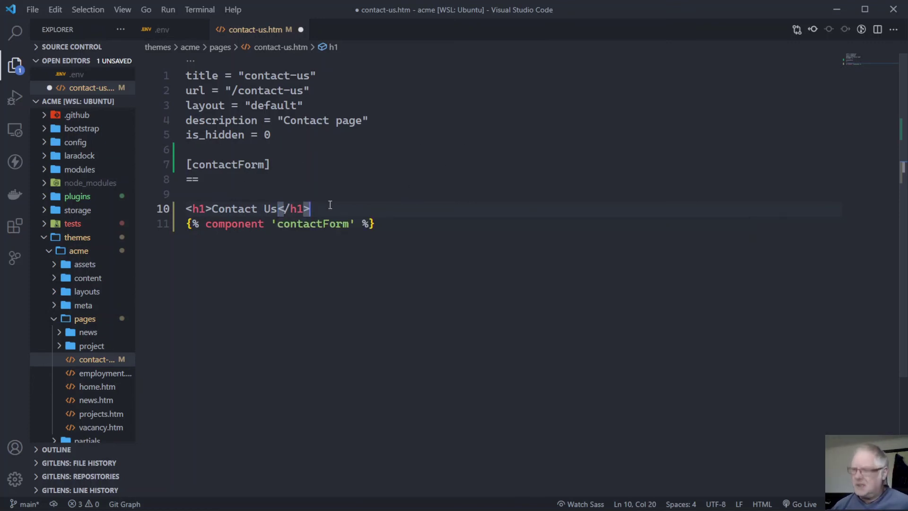
key(Return)
key(ctrl+s)
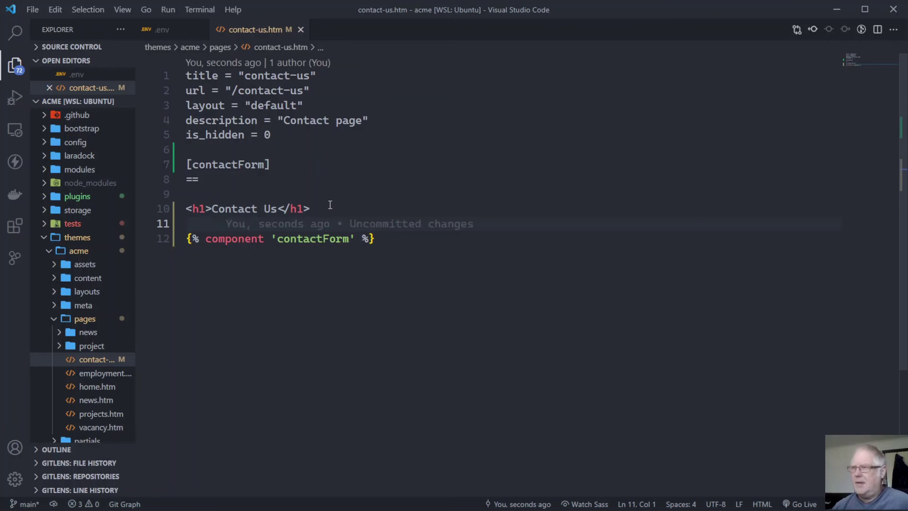
Select lines 7 to 12 holding the contactForm snippet.
mouse_move(348, 226)
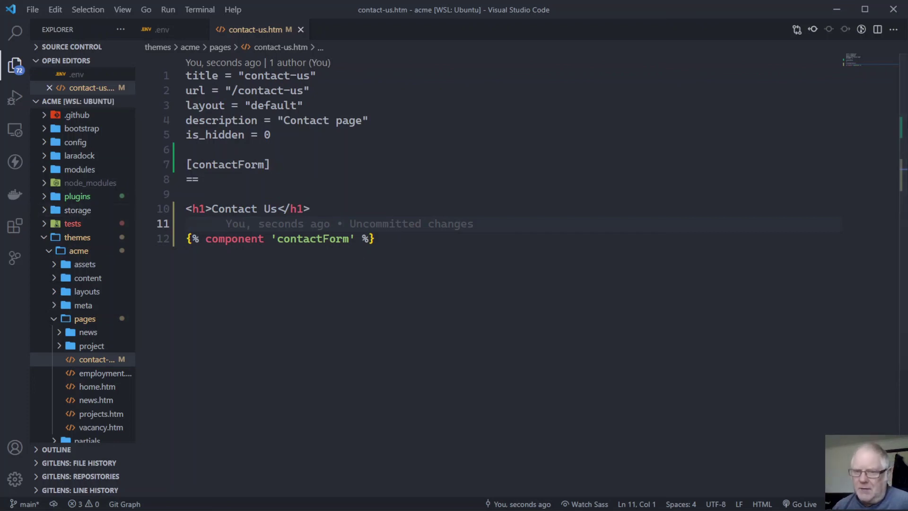
key(Down)
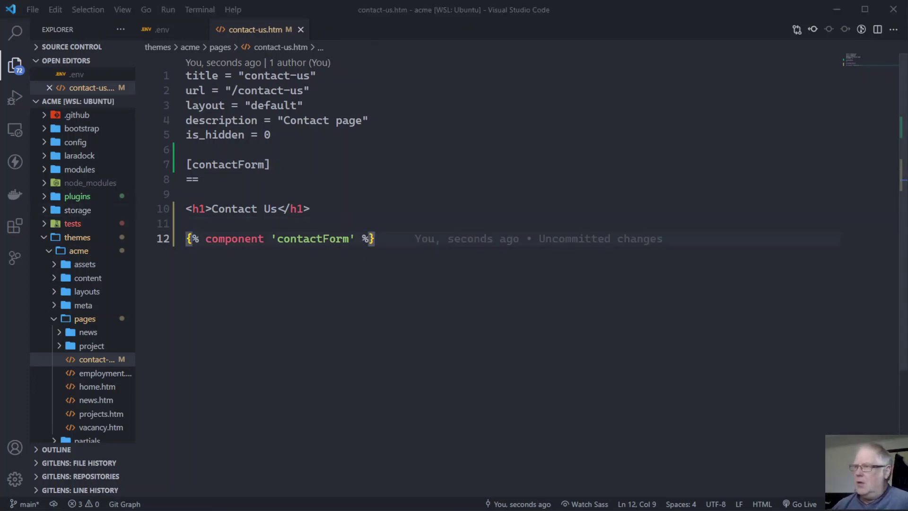
drag(374, 238, 178, 164)
key(ctrl+c)
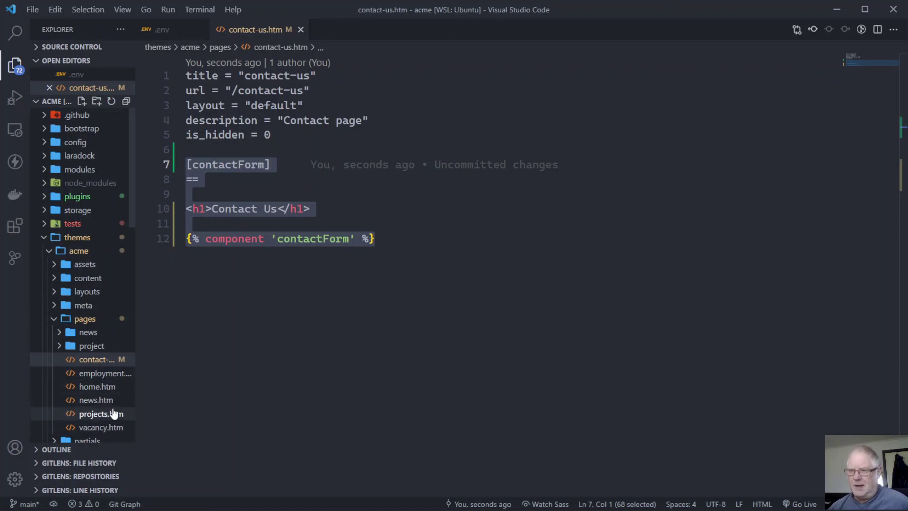
In home.htm, replace the CTA section's hand-written form with the pasted contactForm snippet.
click(98, 389)
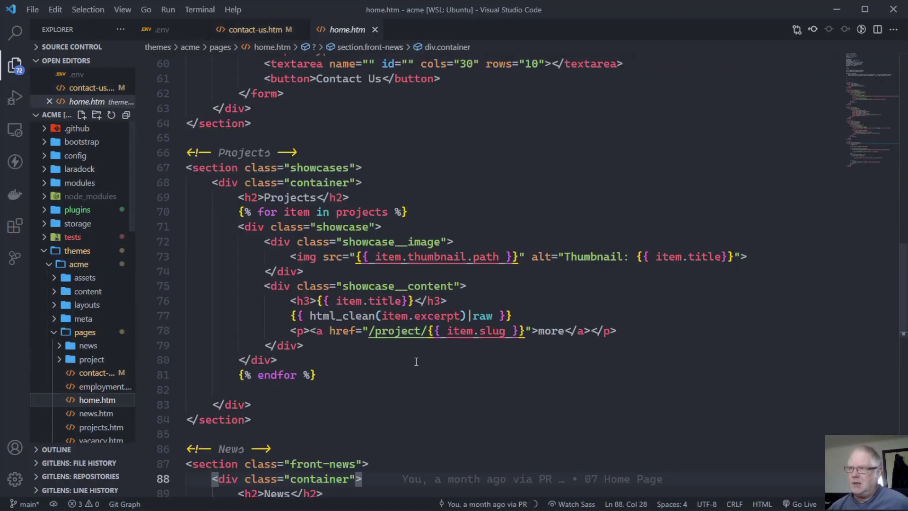
scroll(416, 361, down, 8)
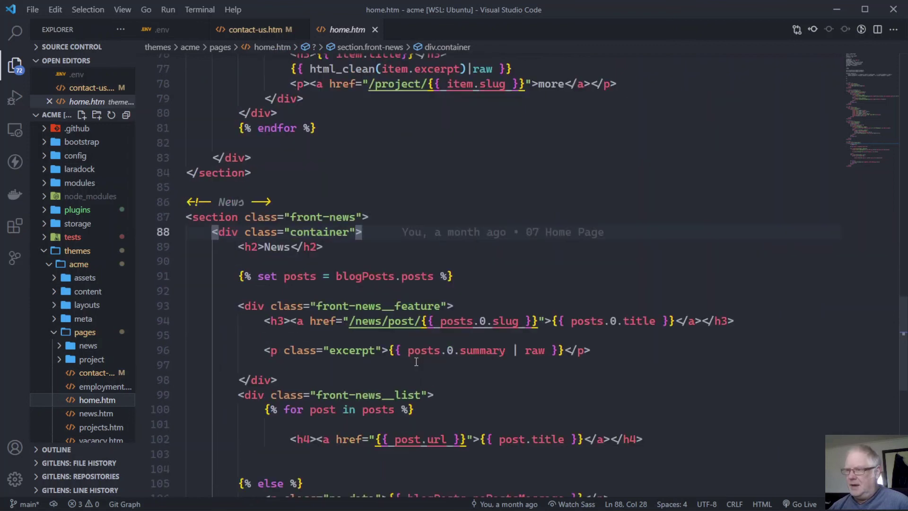
scroll(416, 362, down, 4)
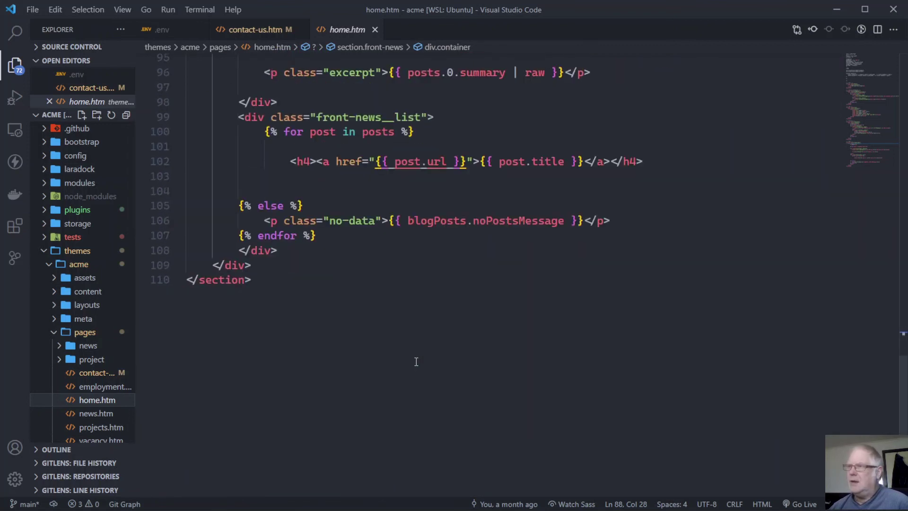
scroll(416, 362, up, 4)
scroll(417, 362, down, 1)
scroll(416, 362, up, 6)
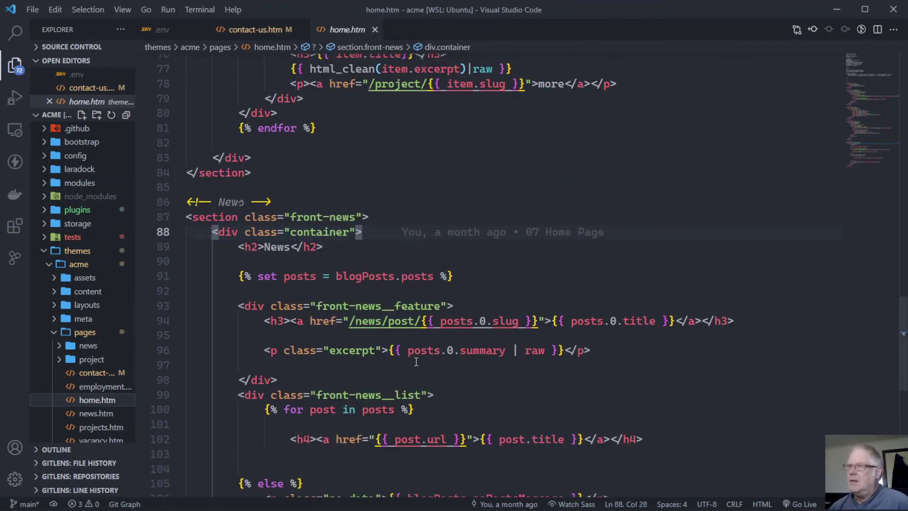
scroll(416, 362, up, 6)
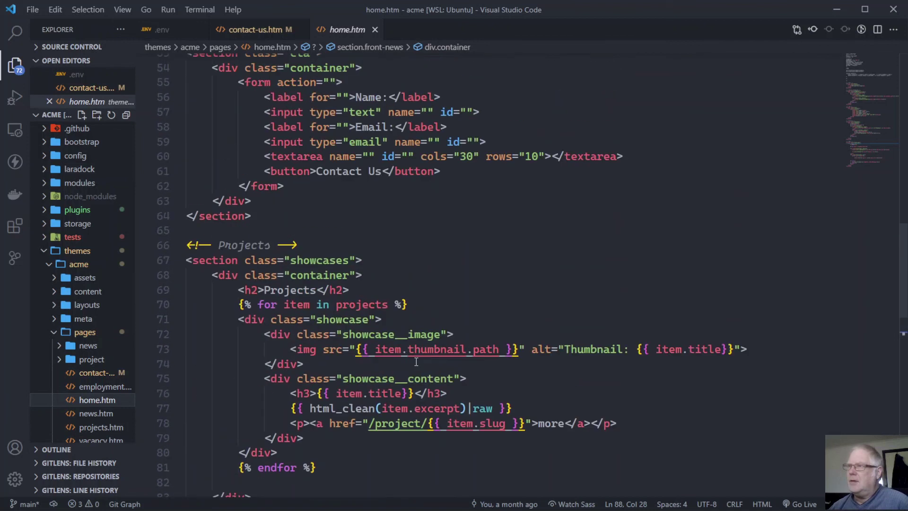
scroll(416, 361, up, 2)
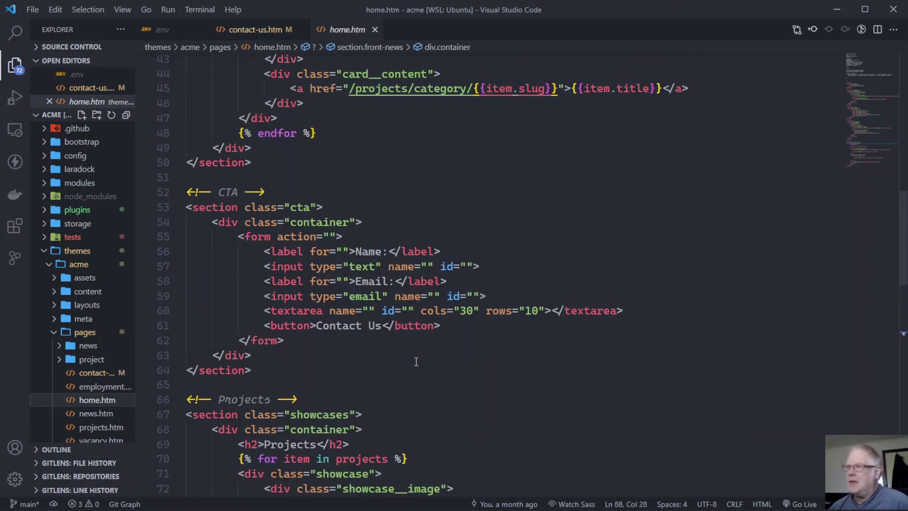
drag(449, 326, 248, 255)
drag(288, 341, 202, 240)
key(BackSpace)
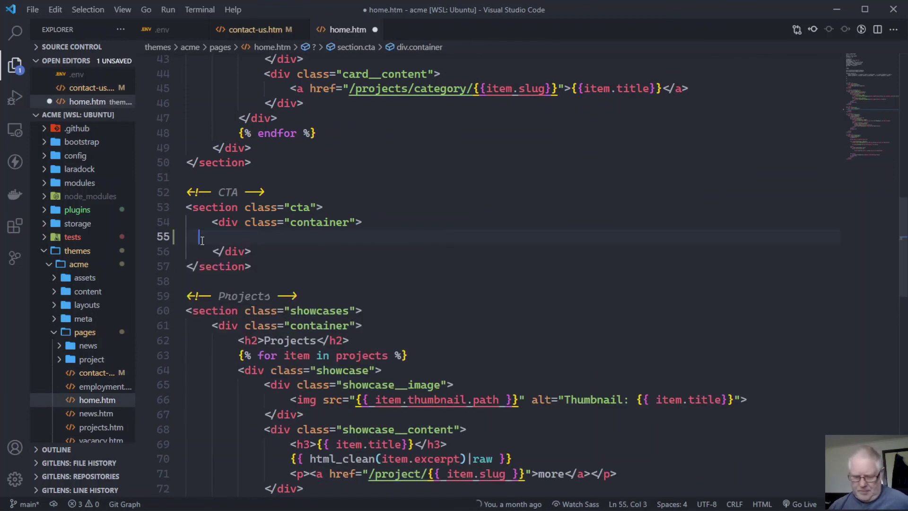
key(ctrl+v)
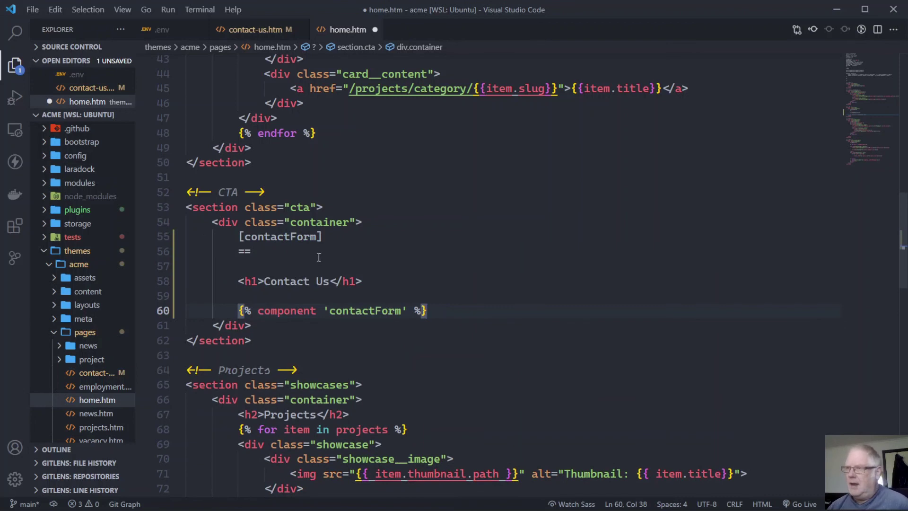
Strip the Contact Us heading, [contactForm] line, == separator and blank lines, leaving the component tag.
drag(378, 280, 221, 280)
key(BackSpace)
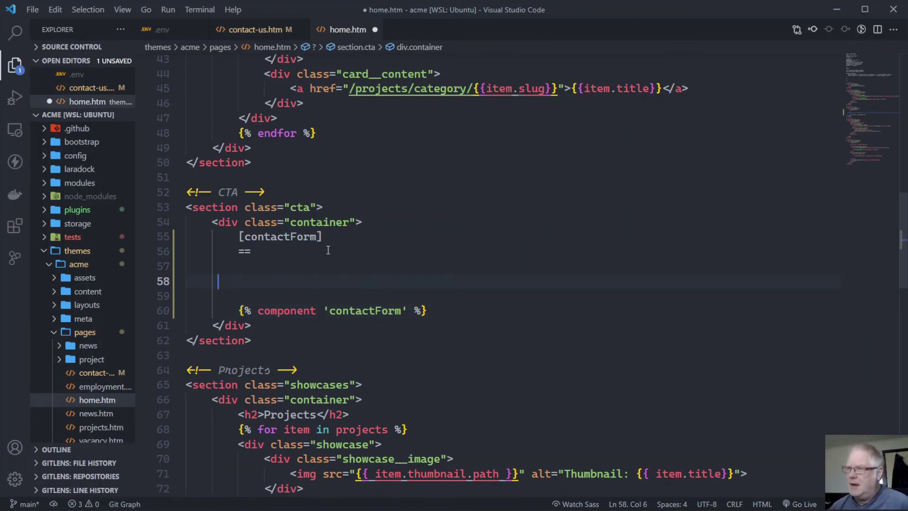
drag(326, 236, 225, 236)
key(ctrl+c)
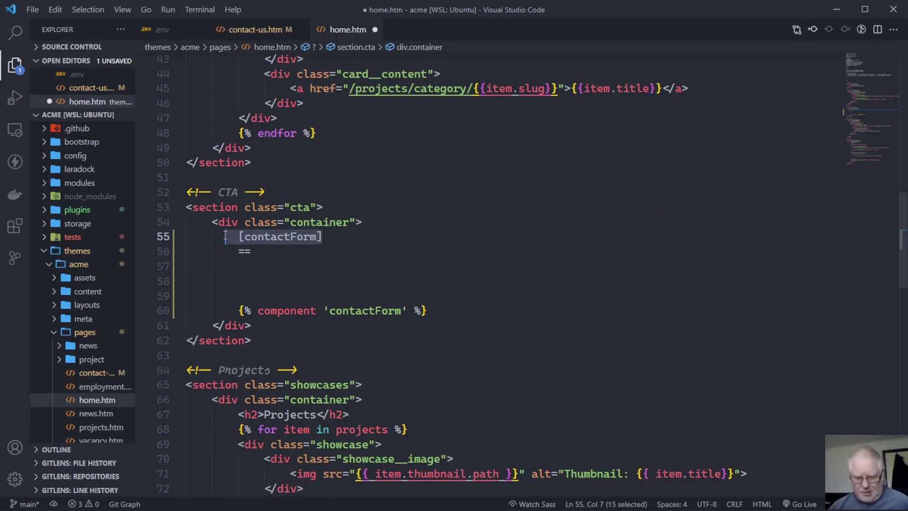
key(BackSpace)
drag(268, 251, 226, 251)
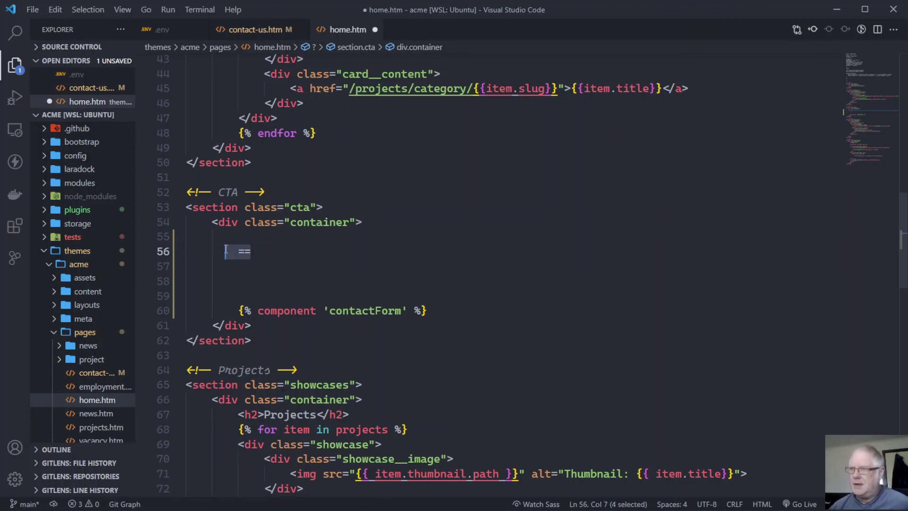
key(BackSpace)
key(Delete)
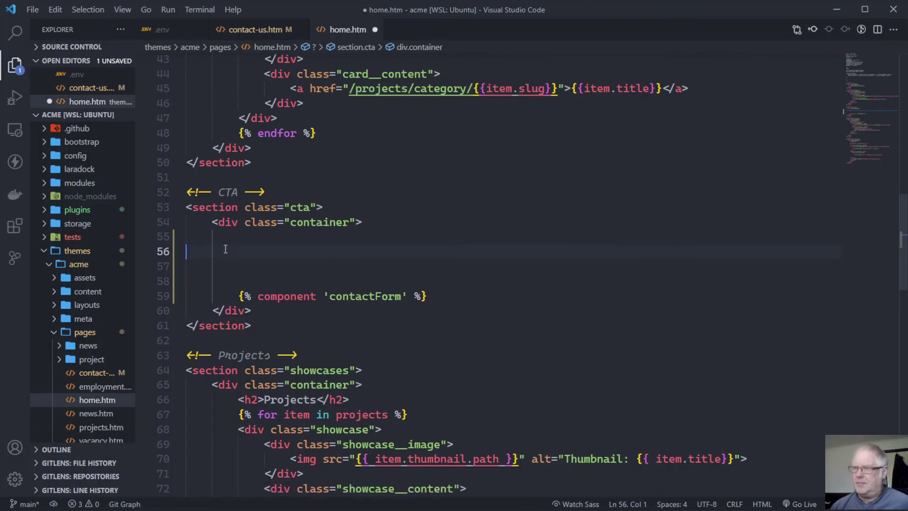
key(BackSpace)
key(BackSpace)
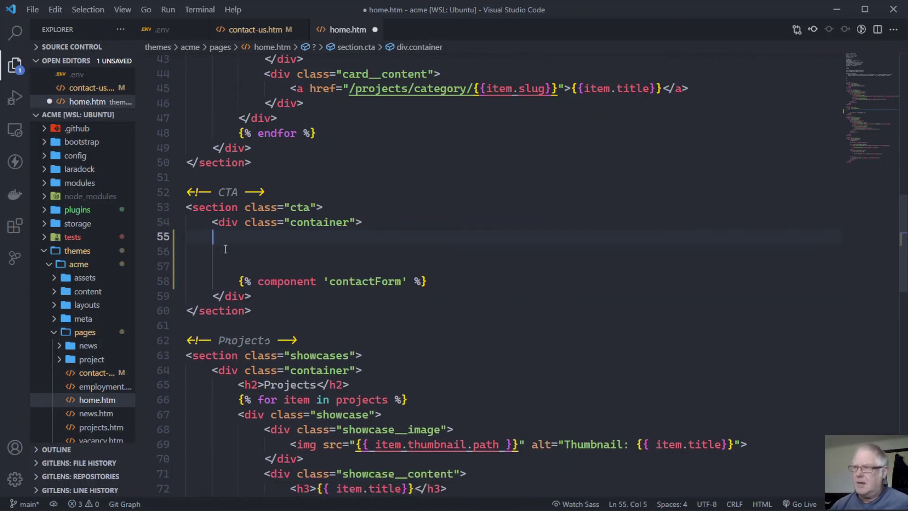
key(Delete)
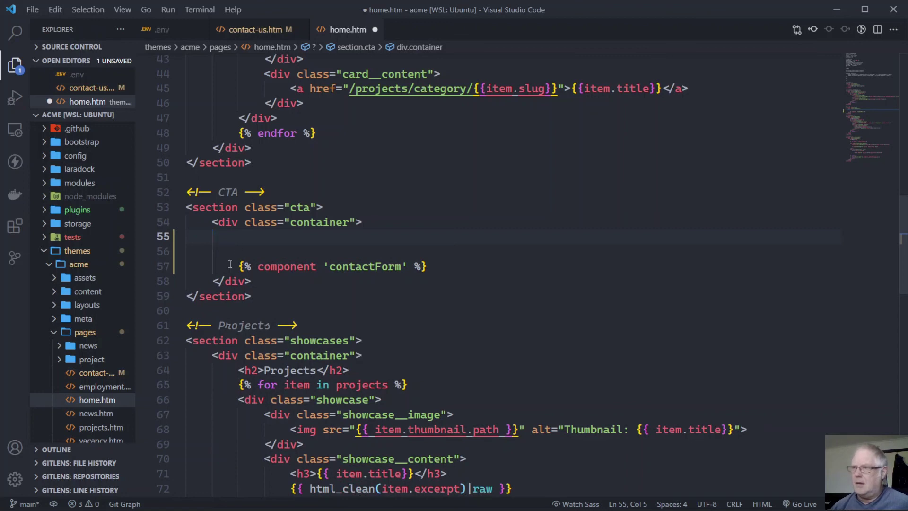
click(224, 256)
key(Delete)
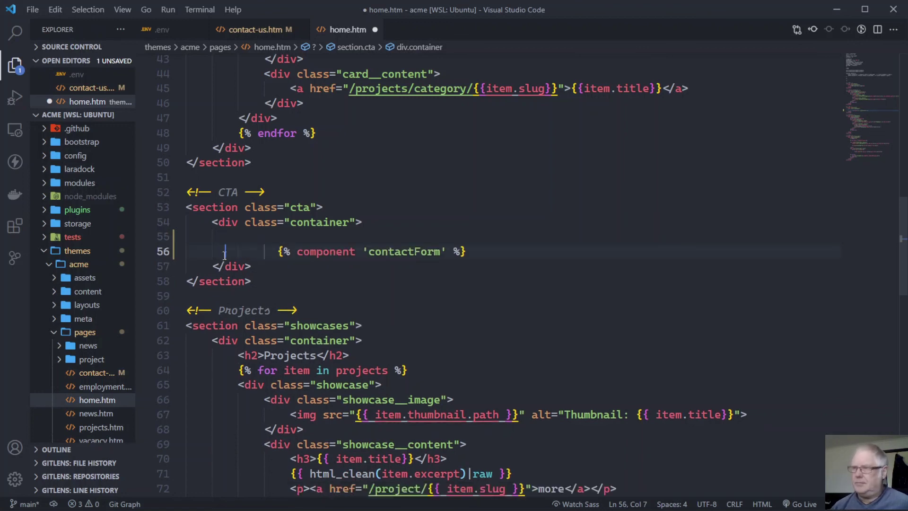
Re-indent home.htm with Format Document.
click(239, 238)
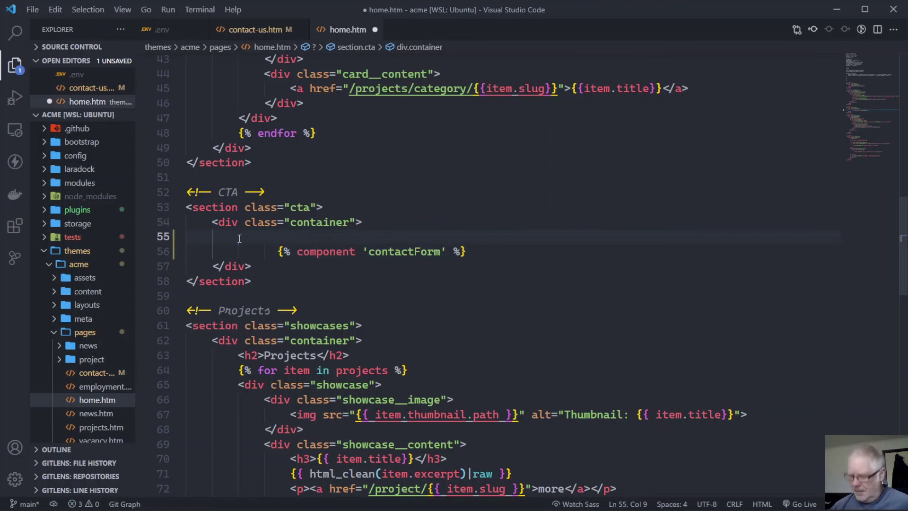
right_click(476, 236)
click(563, 325)
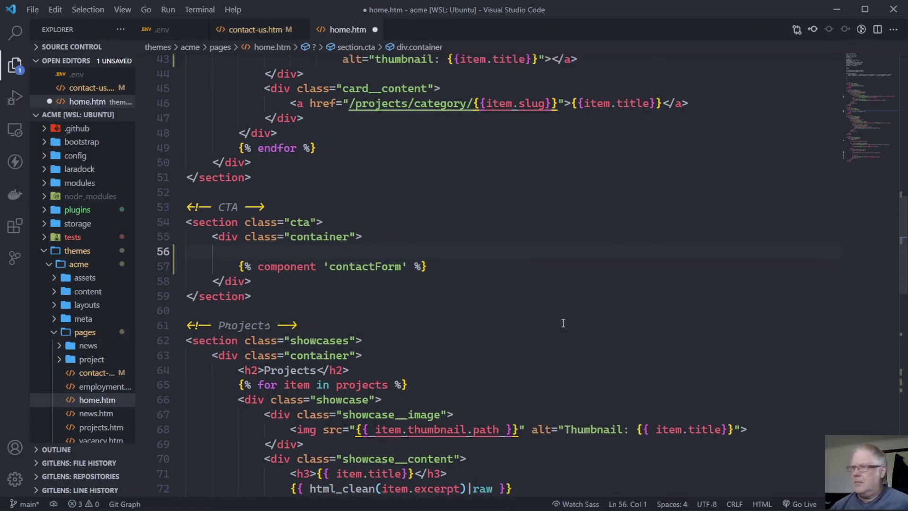
scroll(518, 305, up, 9)
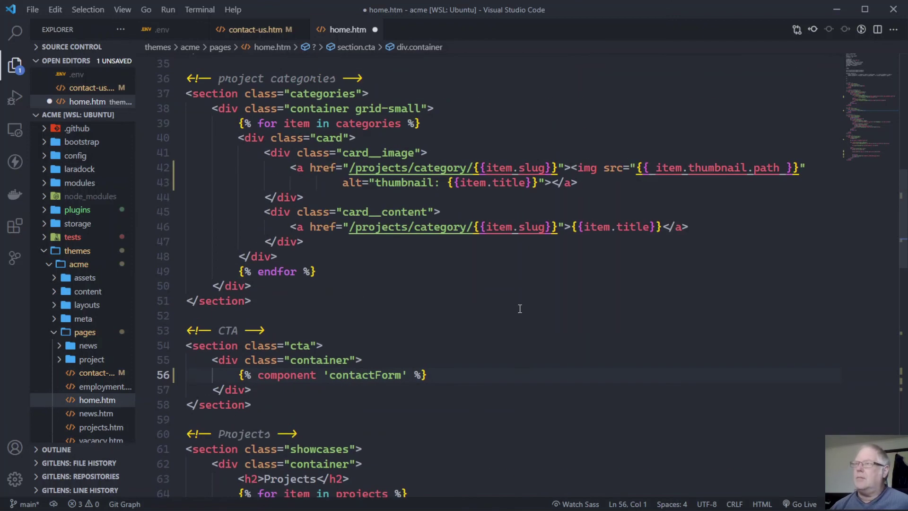
scroll(515, 300, up, 5)
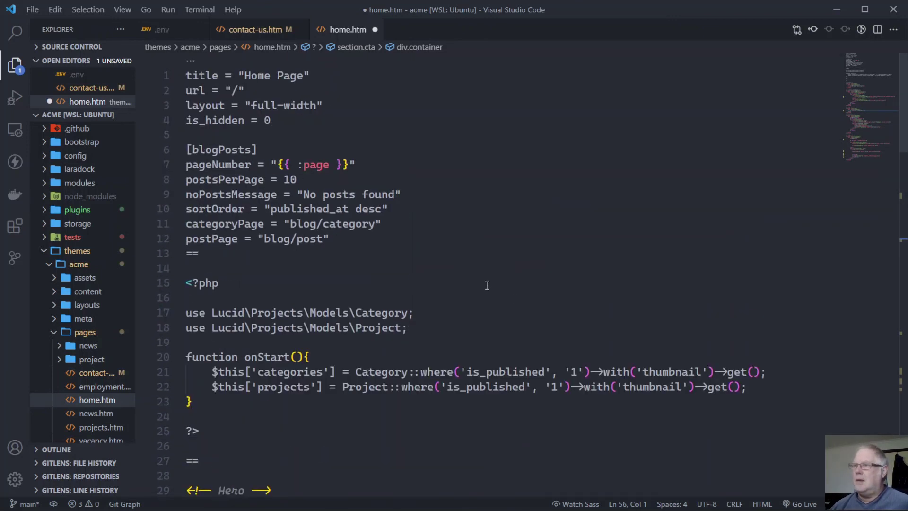
Paste the [contactForm] declaration after the blogPosts settings in home.htm and save.
click(353, 235)
key(Return)
key(Return)
key(Return)
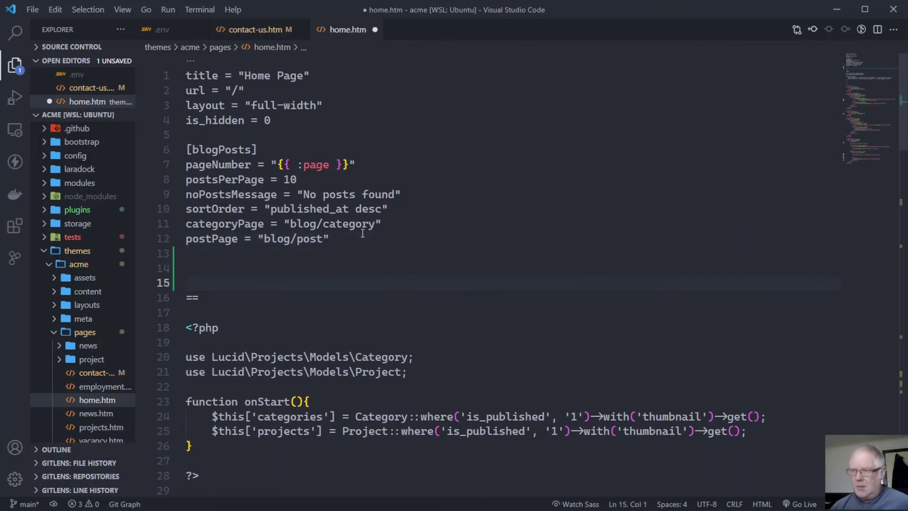
key(ctrl+v)
key(Return)
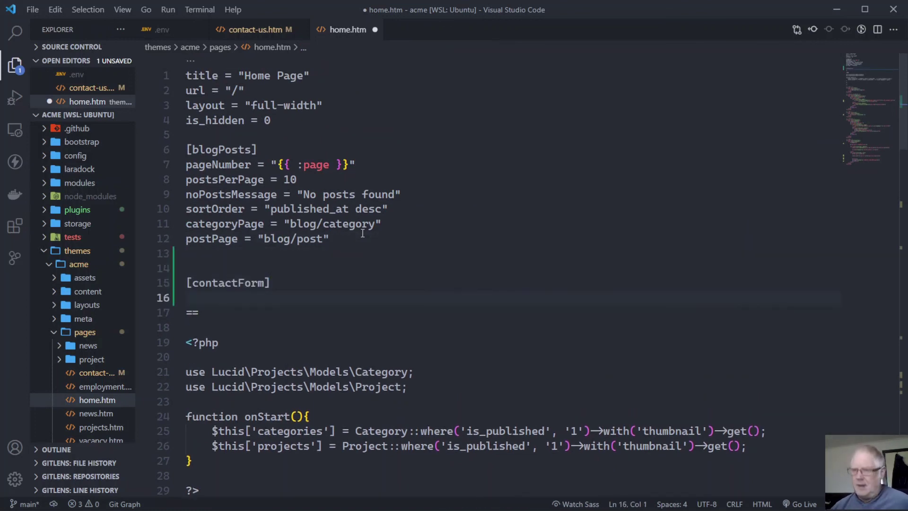
key(ctrl+s)
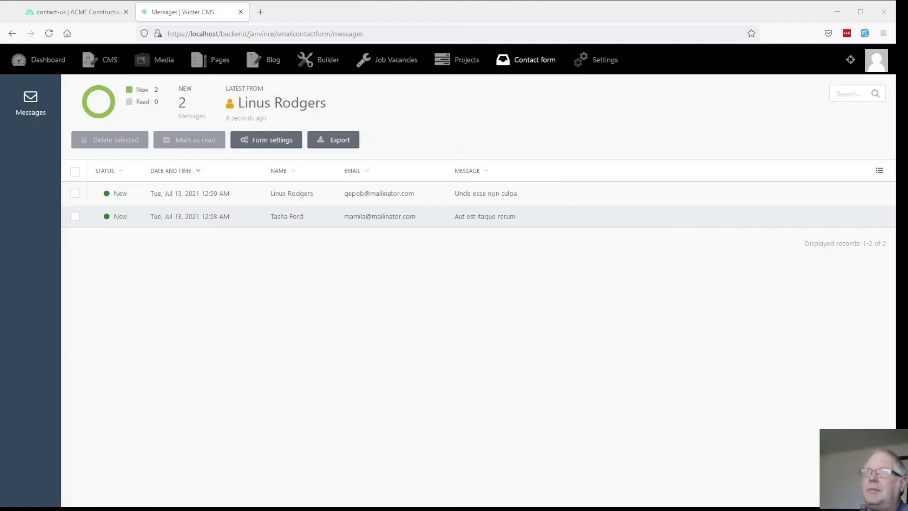
Go to the live site's Home Page and scroll down to the call-to-action contact form.
click(78, 11)
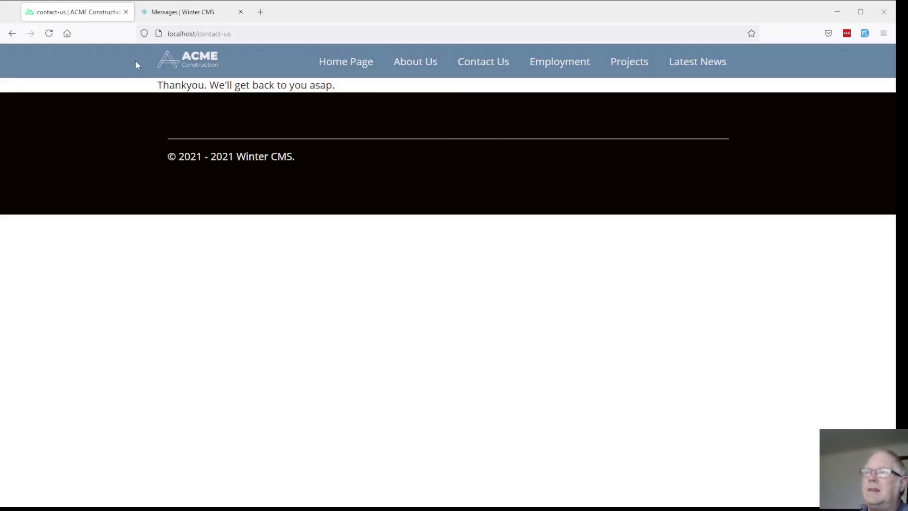
click(342, 65)
scroll(661, 422, down, 5)
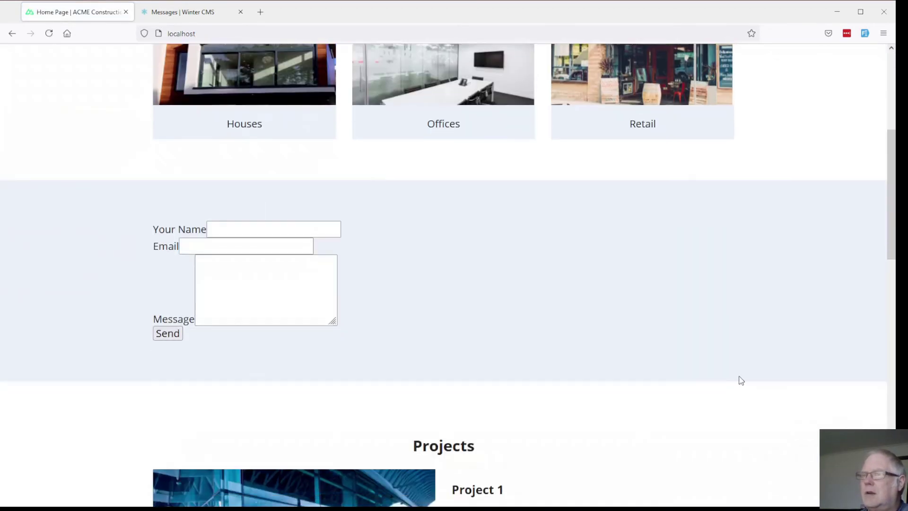